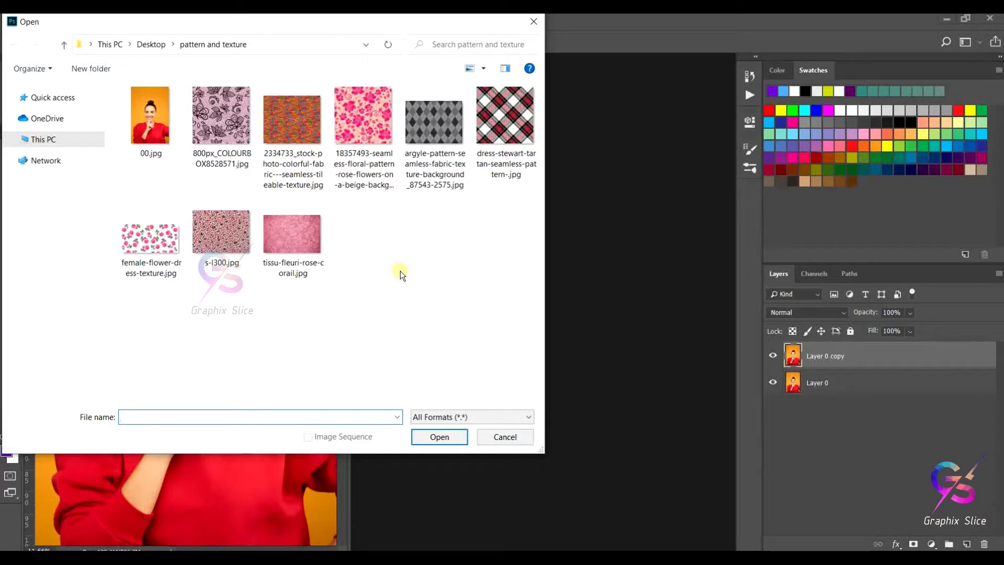
Step: Open 800px_COLOURBOX8528571.jpg, the 18357493 seamless floral rose image and the argyle pattern image together from the pattern and texture folder
click(221, 117)
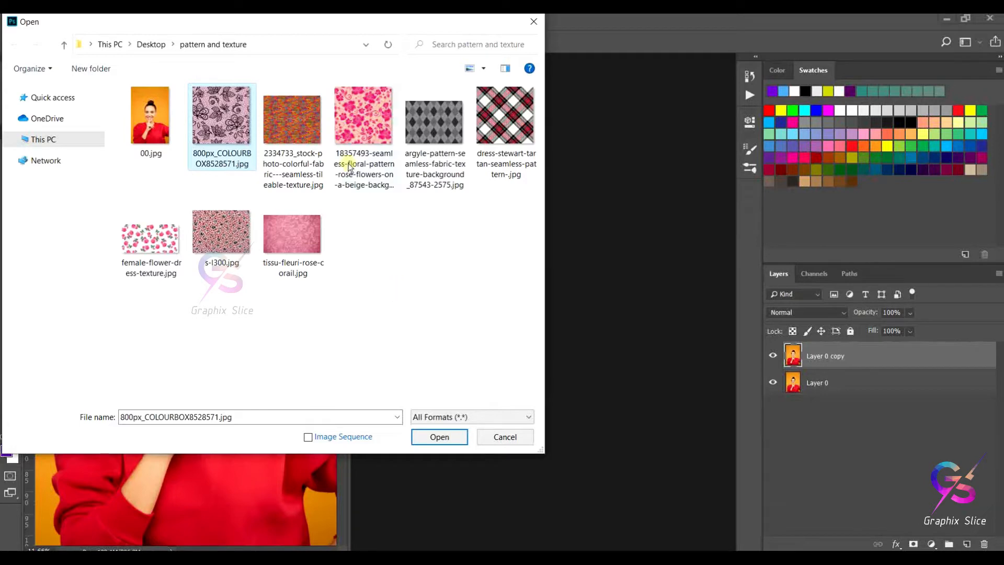
ctrl+click(357, 125)
ctrl+click(435, 137)
click(429, 437)
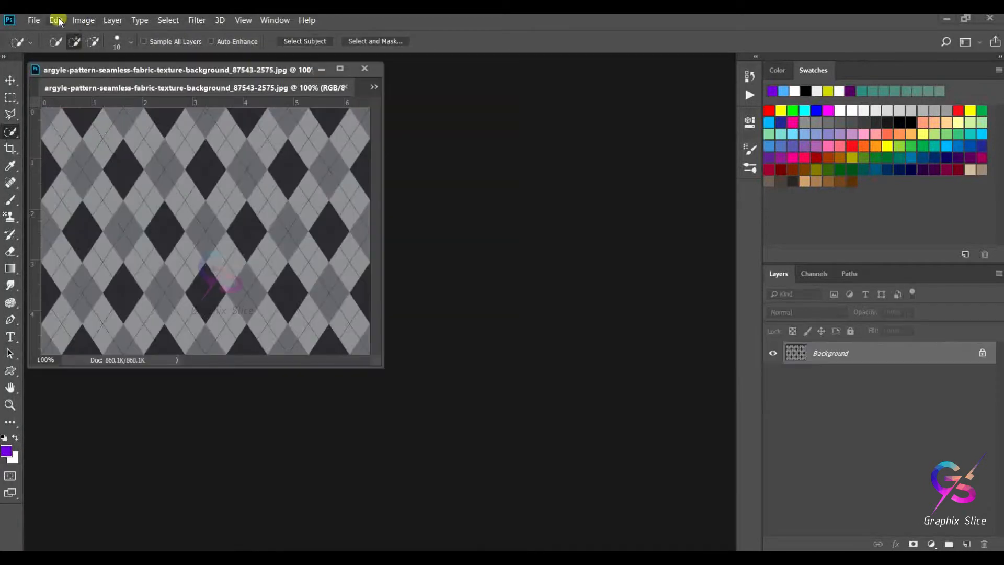
Step: Define the grey argyle image as a pattern, keeping its file name as the pattern name
click(57, 21)
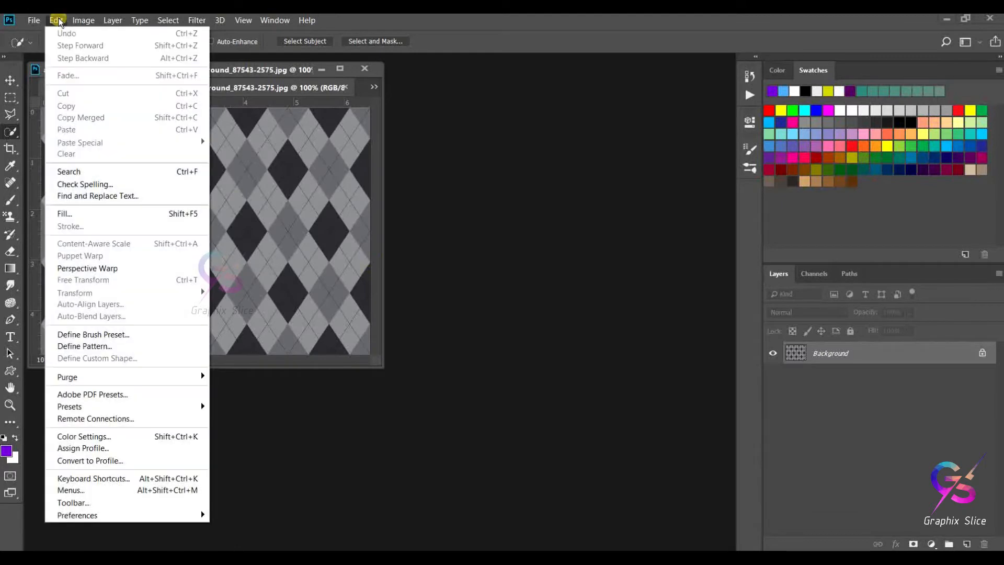
click(122, 345)
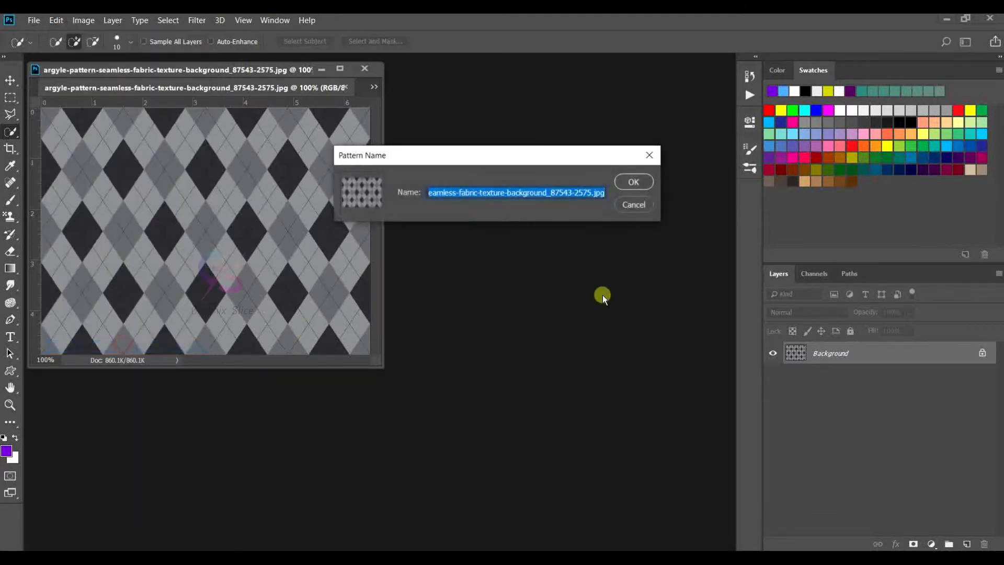
click(633, 183)
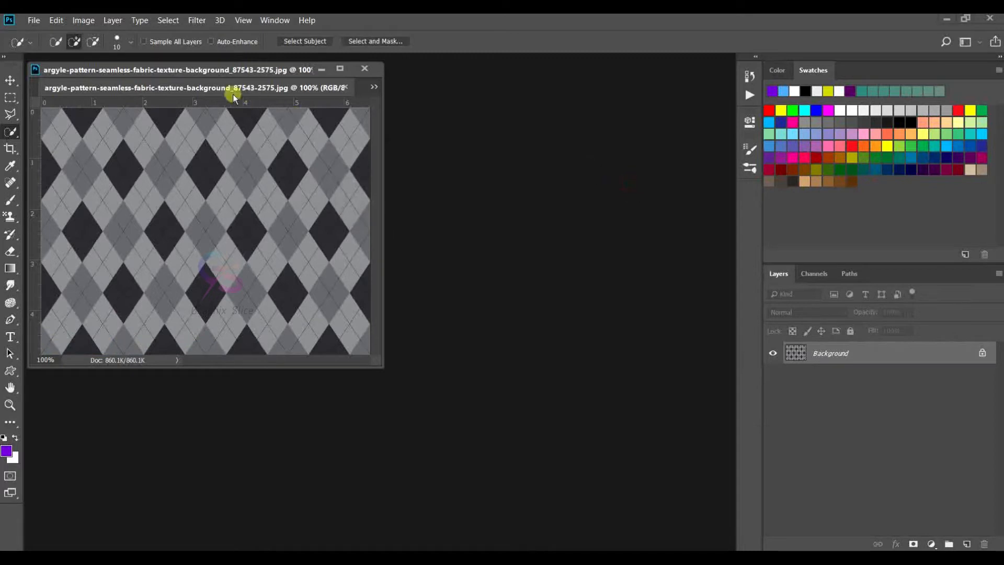
Step: Switch to the pink rose floral image and define it as a pattern under its file name
click(346, 87)
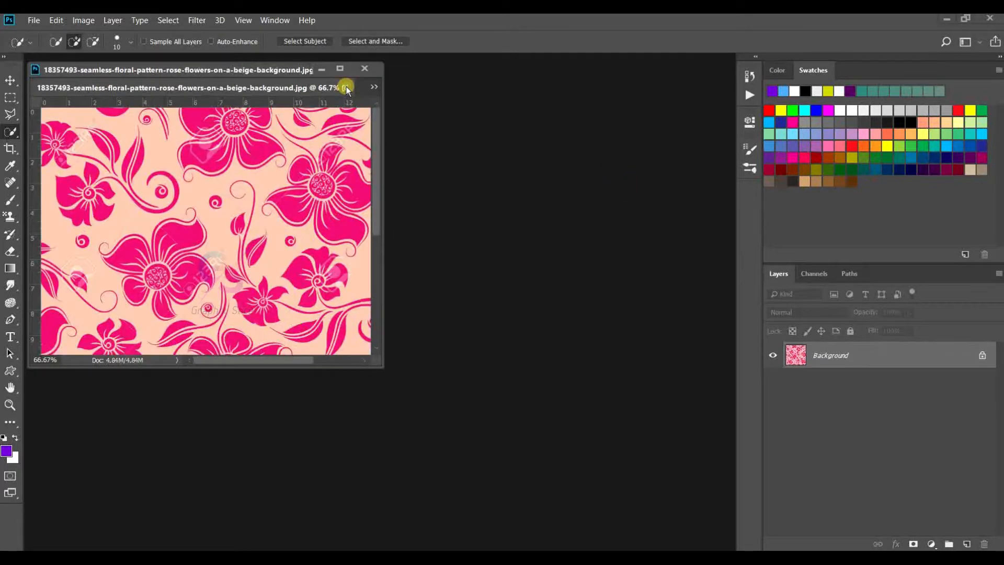
click(57, 21)
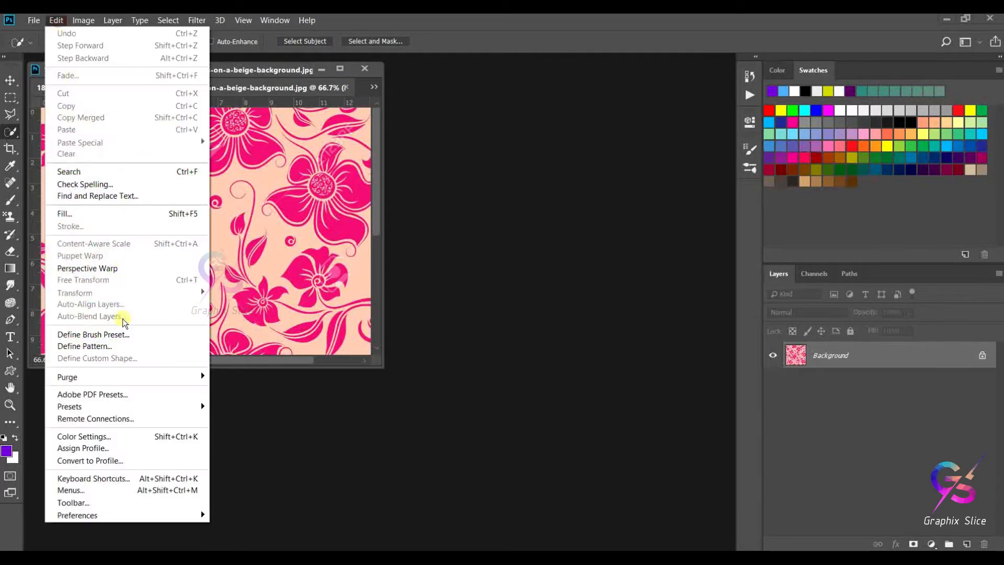
click(84, 346)
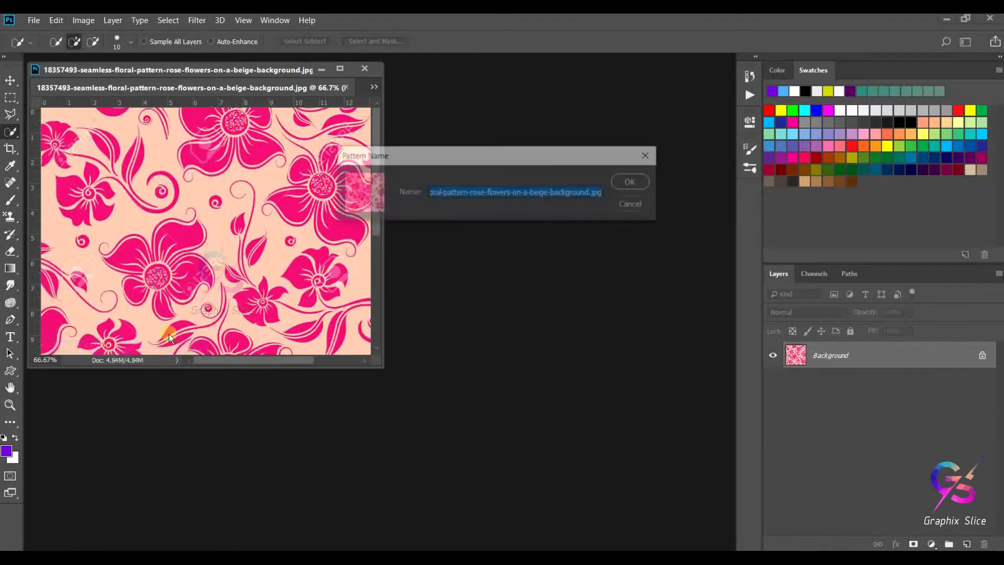
click(634, 182)
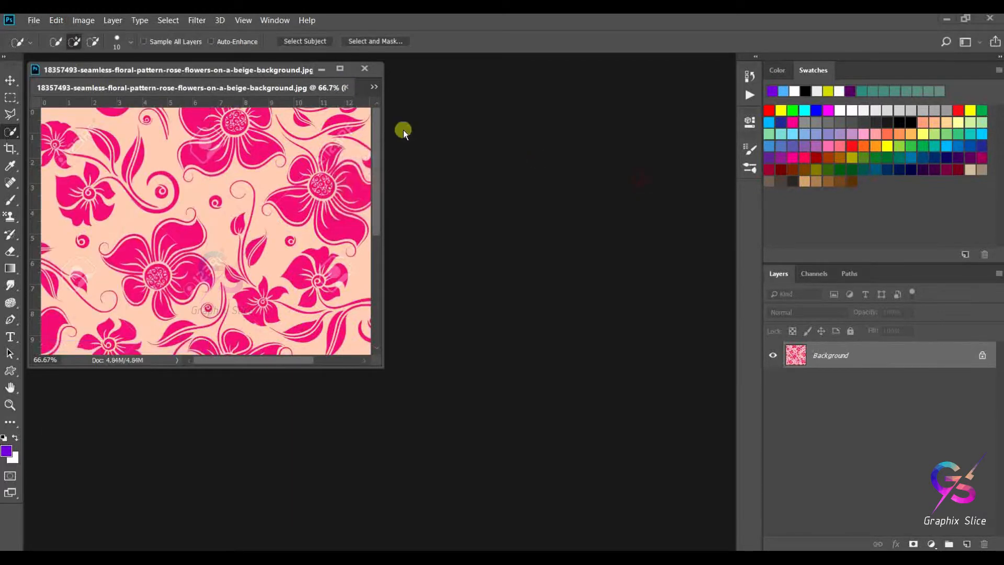
Step: Switch to the black lace flower image and define it as a pattern named 800px_COLOURBOX8528571.jpg
click(344, 87)
click(76, 19)
mouse_move(56, 20)
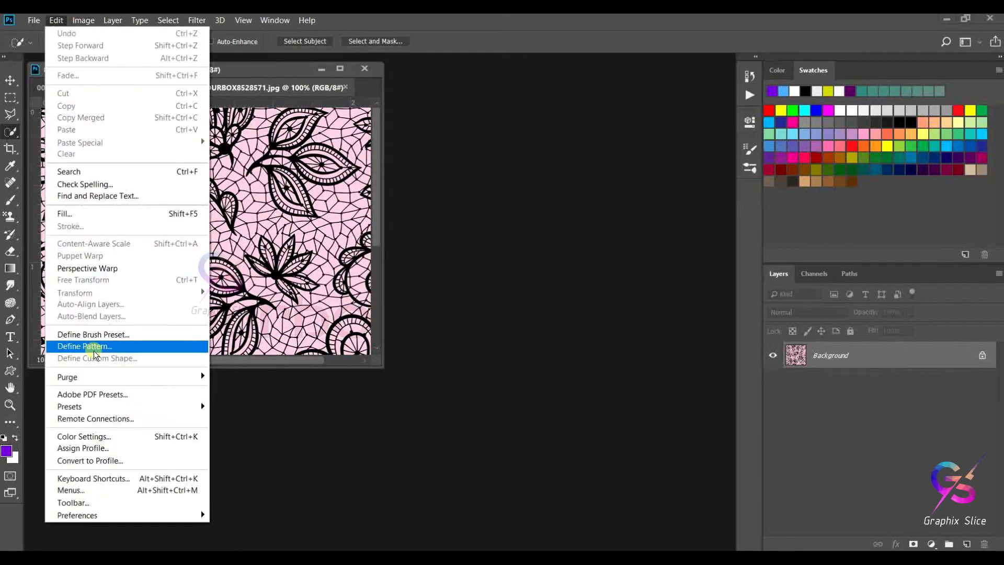
click(94, 347)
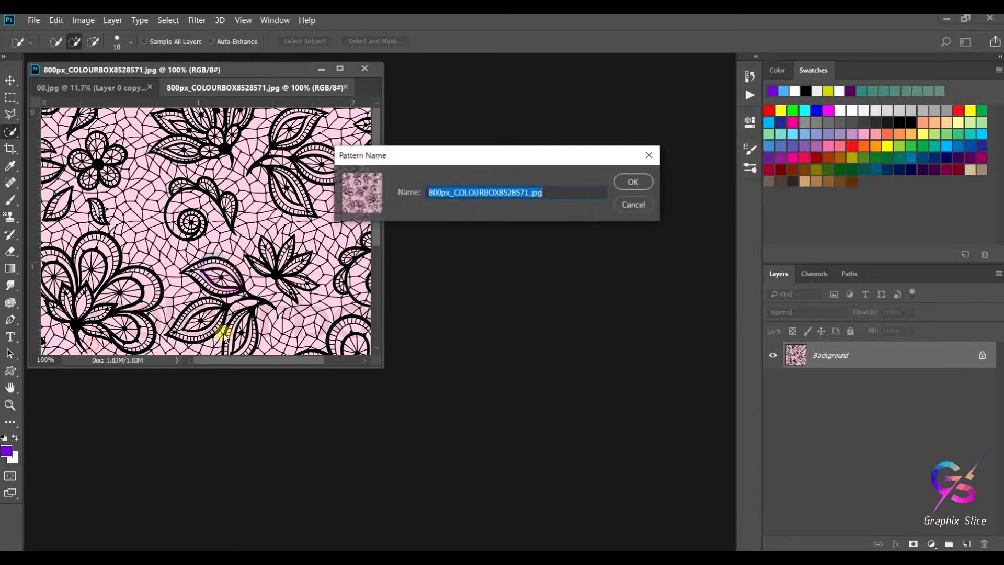
click(634, 182)
Step: Detach and close the lace pattern document, and dock the 00.jpg portrait into the main workspace
drag(285, 88, 634, 160)
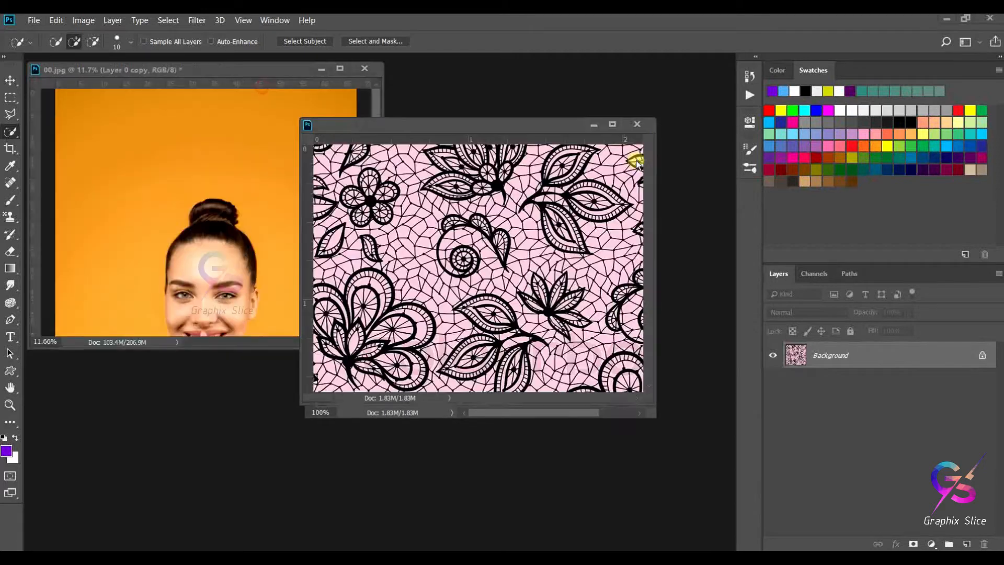
click(635, 125)
click(263, 81)
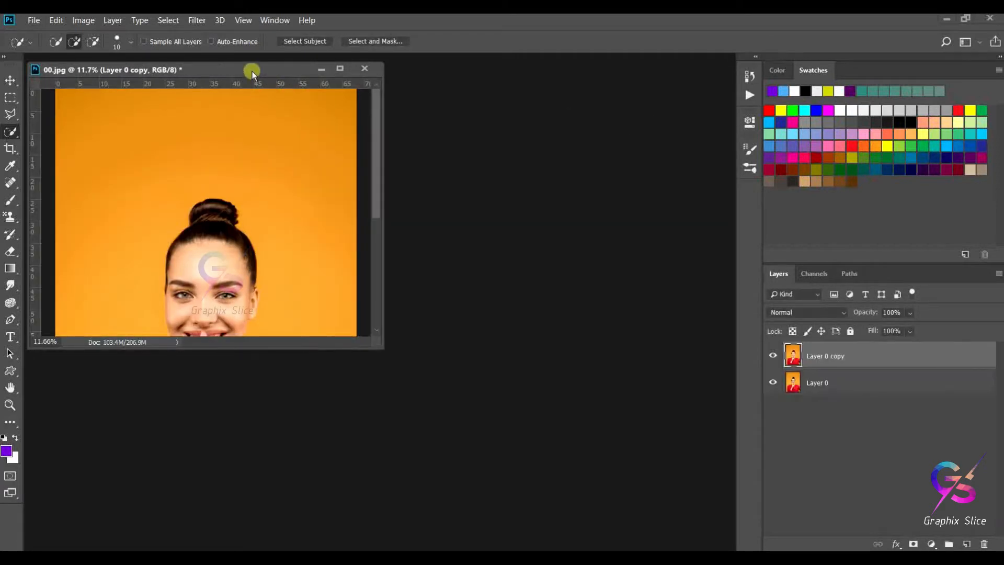
drag(252, 72, 289, 65)
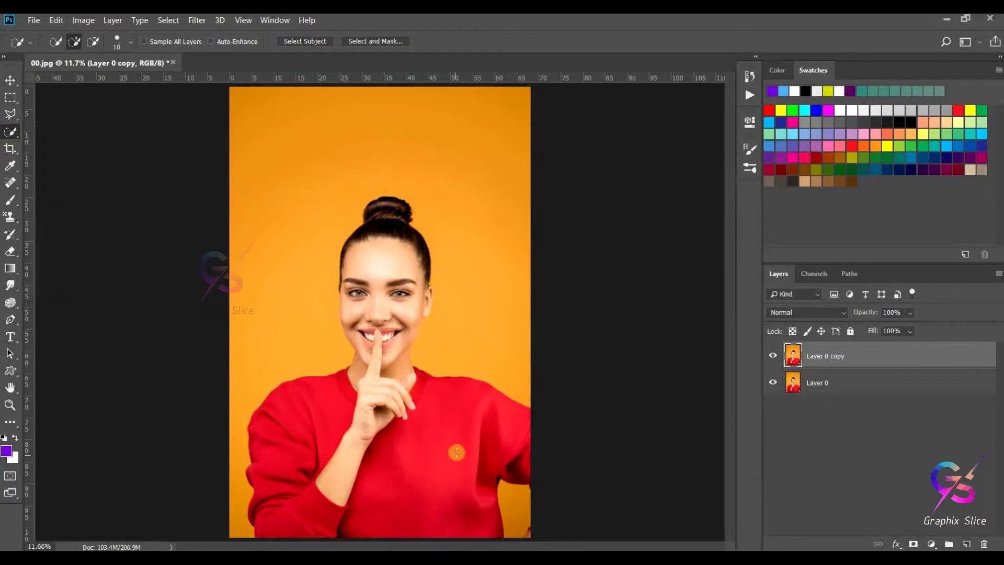
Step: Select the woman's red sweater with Quick Selection and add a Hue/Saturation adjustment layer masked to it
mouse_move(477, 423)
mouse_down()
mouse_move(436, 458)
mouse_move(402, 512)
mouse_move(313, 518)
mouse_move(293, 490)
mouse_move(291, 461)
mouse_move(327, 404)
mouse_up()
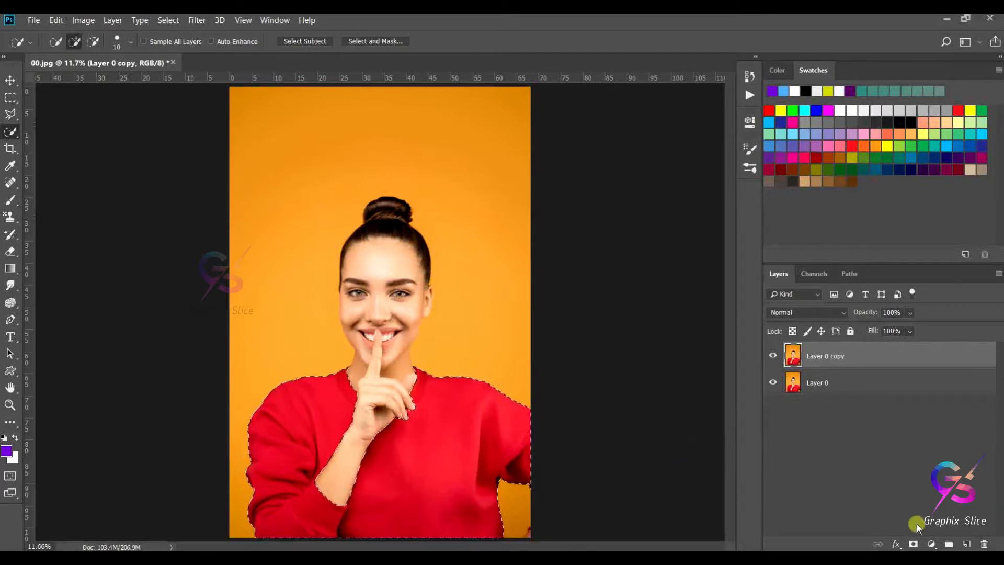
click(931, 543)
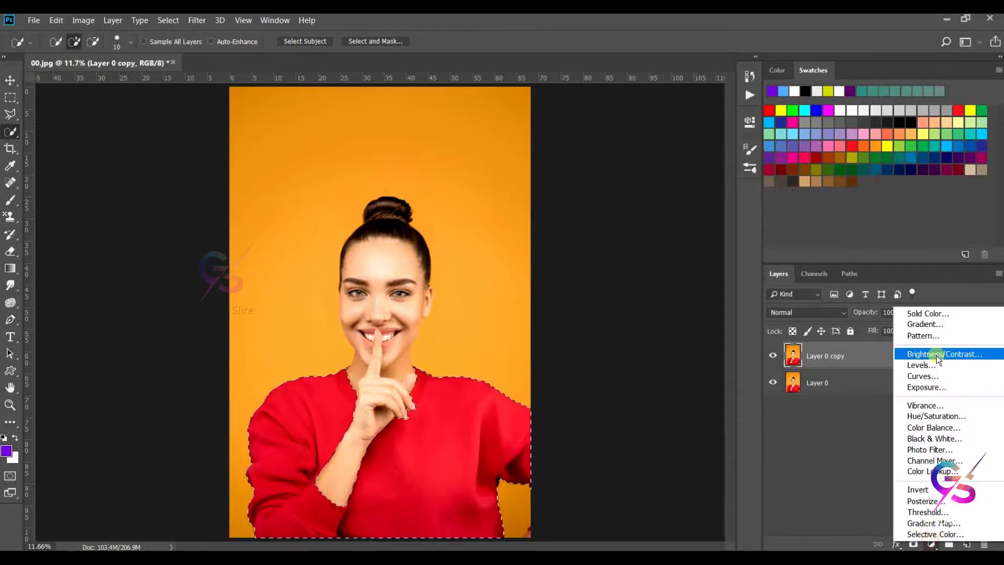
click(936, 417)
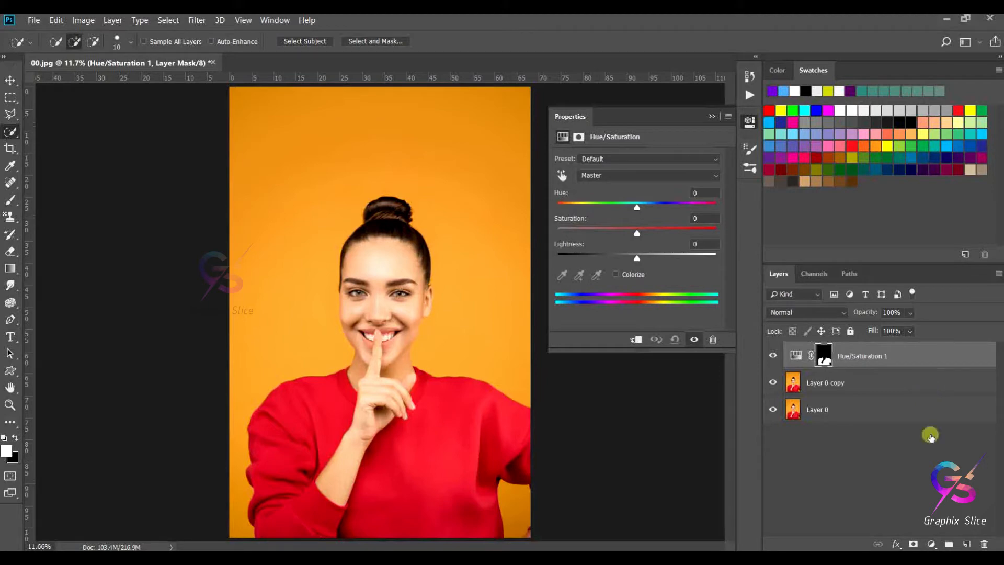
Step: Add a Pattern Fill layer using the black lace flower pattern, scaled to about 200%
click(933, 545)
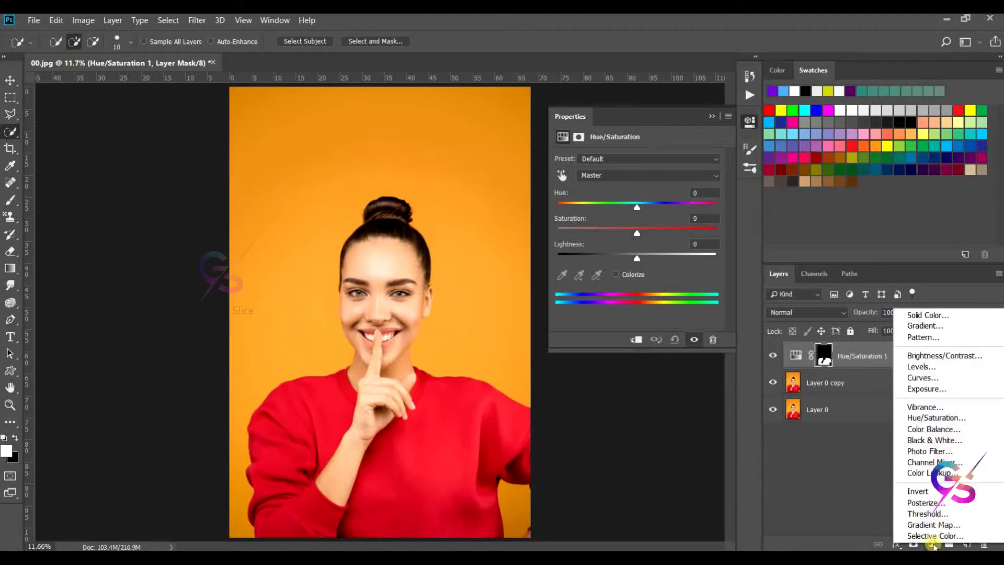
click(929, 340)
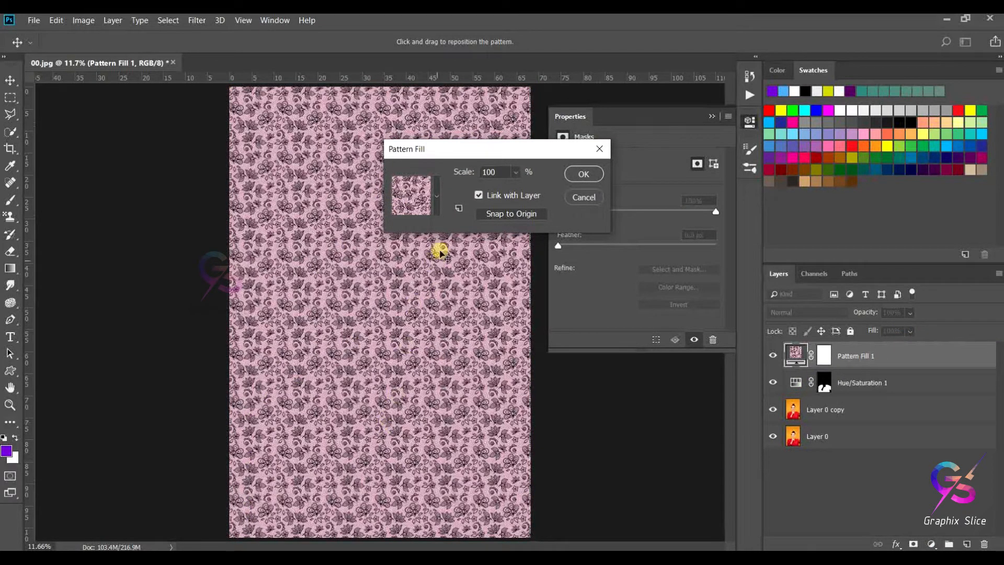
click(517, 172)
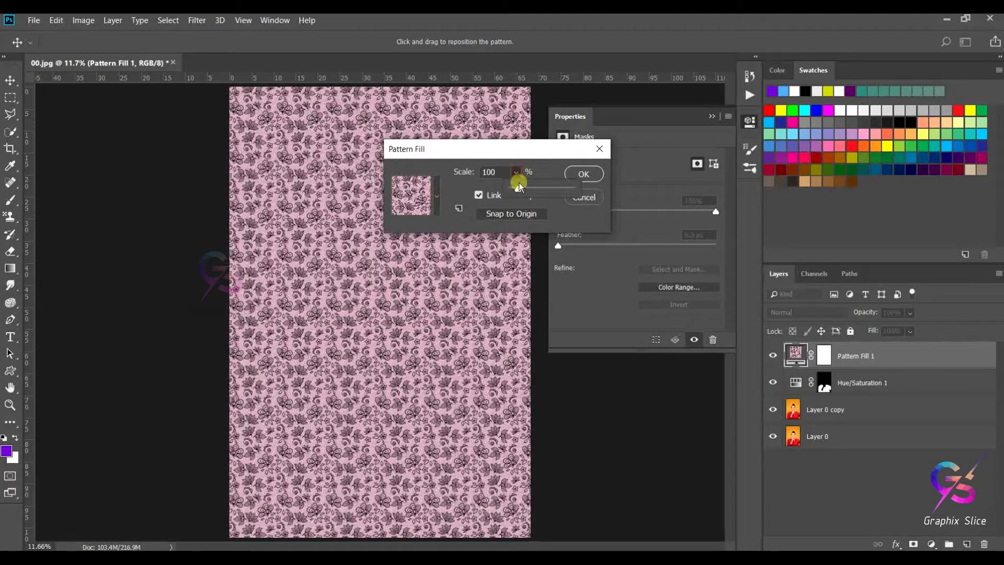
drag(520, 188, 527, 191)
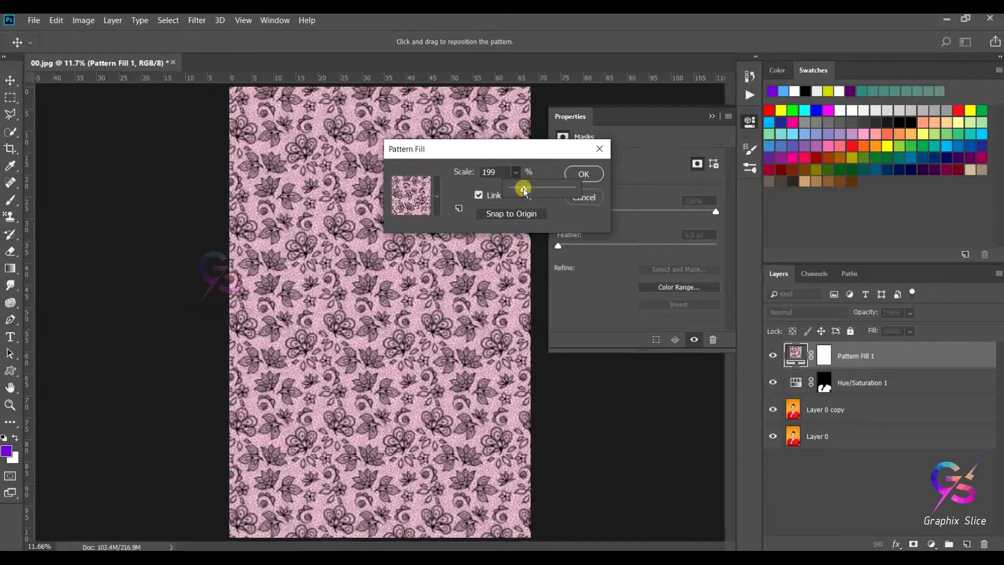
drag(524, 191, 523, 189)
click(594, 174)
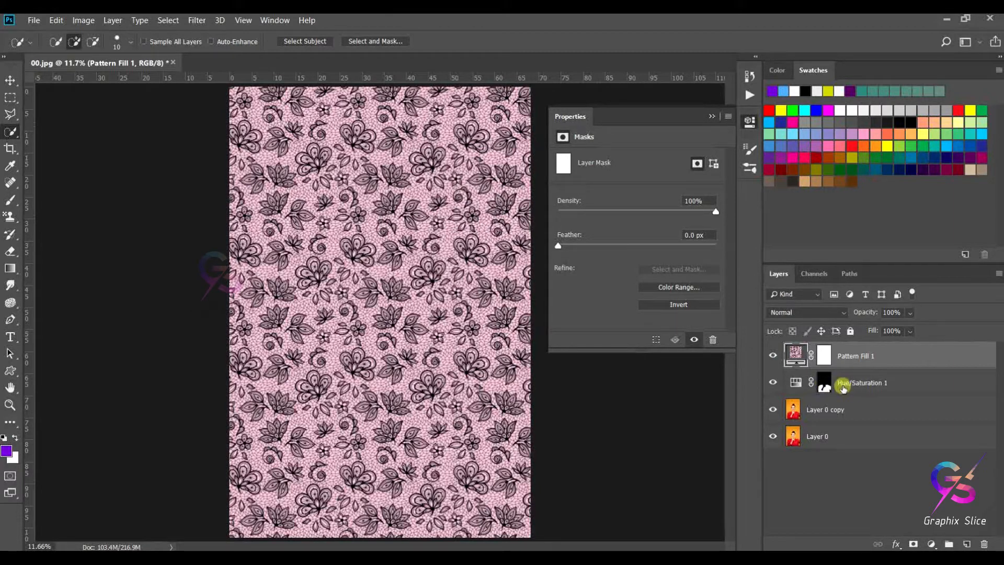
Step: Replace the Pattern Fill 1 layer's mask with the sweater-shaped mask from the Hue/Saturation 1 layer
click(824, 384)
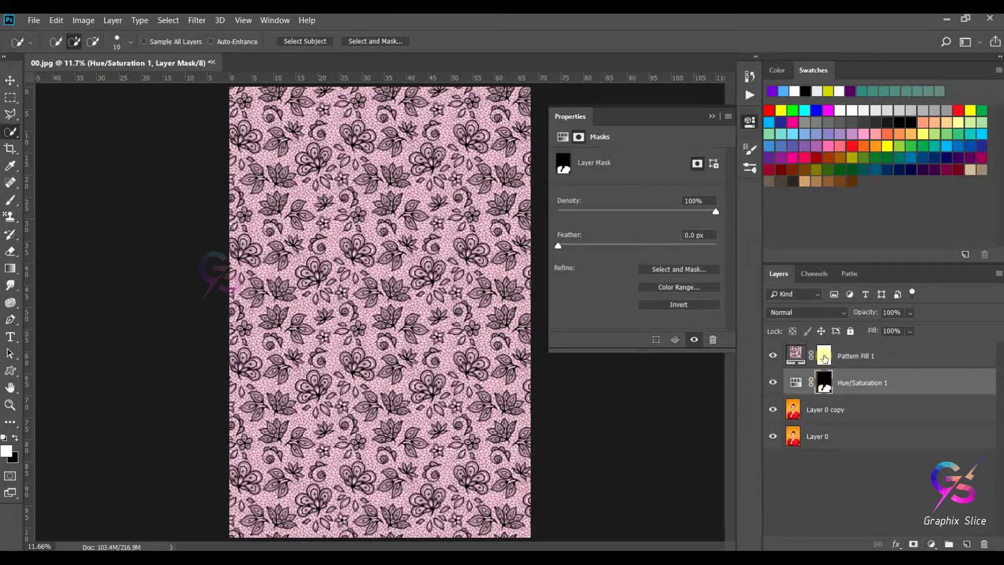
click(825, 390)
drag(826, 390, 824, 353)
click(465, 229)
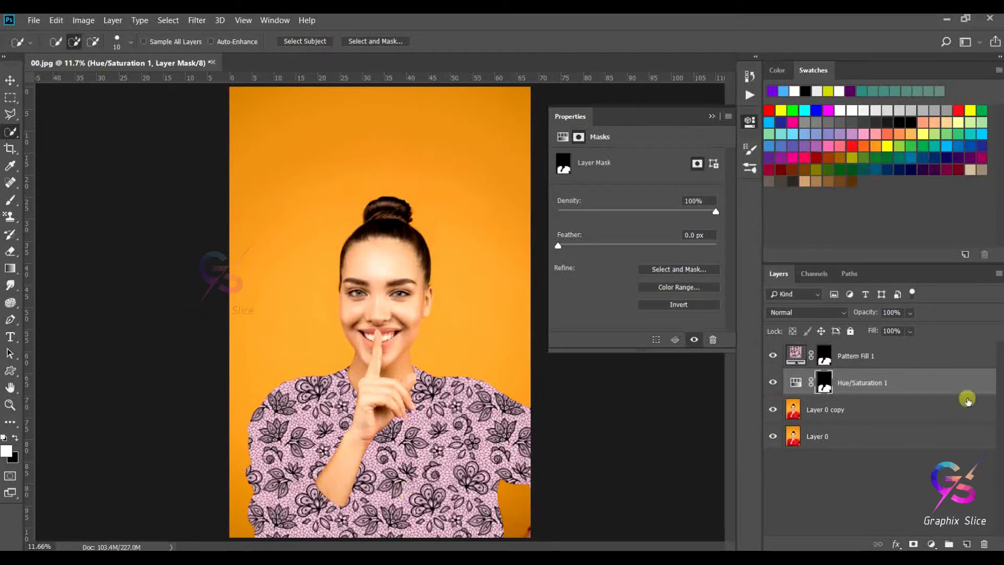
Step: Try successive blend modes on the Pattern Fill 1 layer, starting at Luminosity, and settle on Darker Color
click(821, 359)
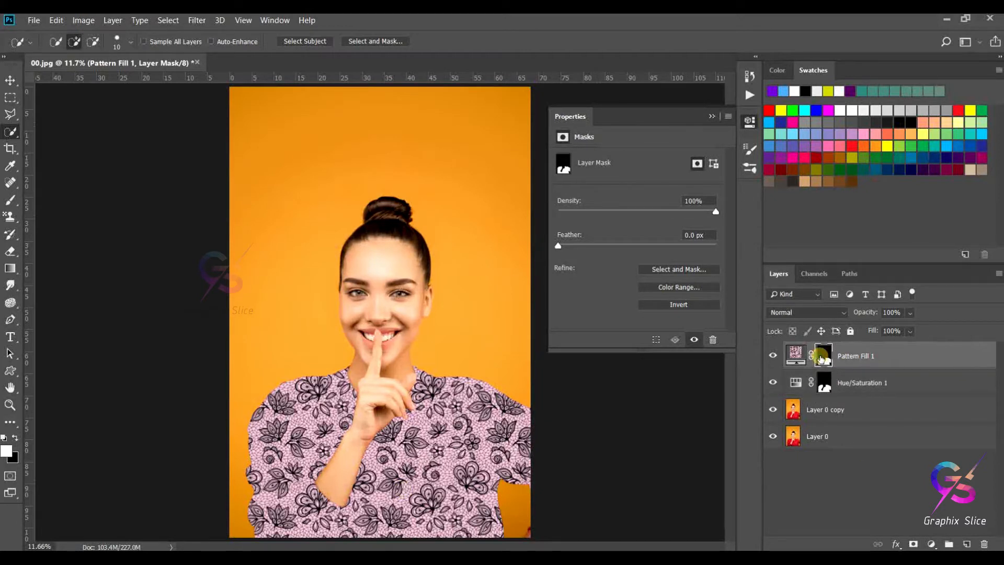
click(791, 353)
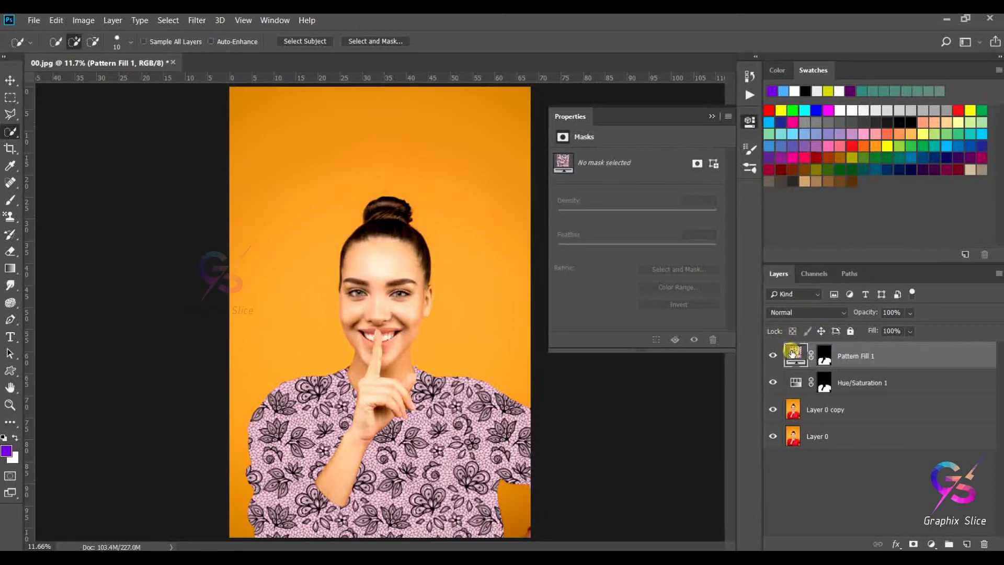
click(805, 311)
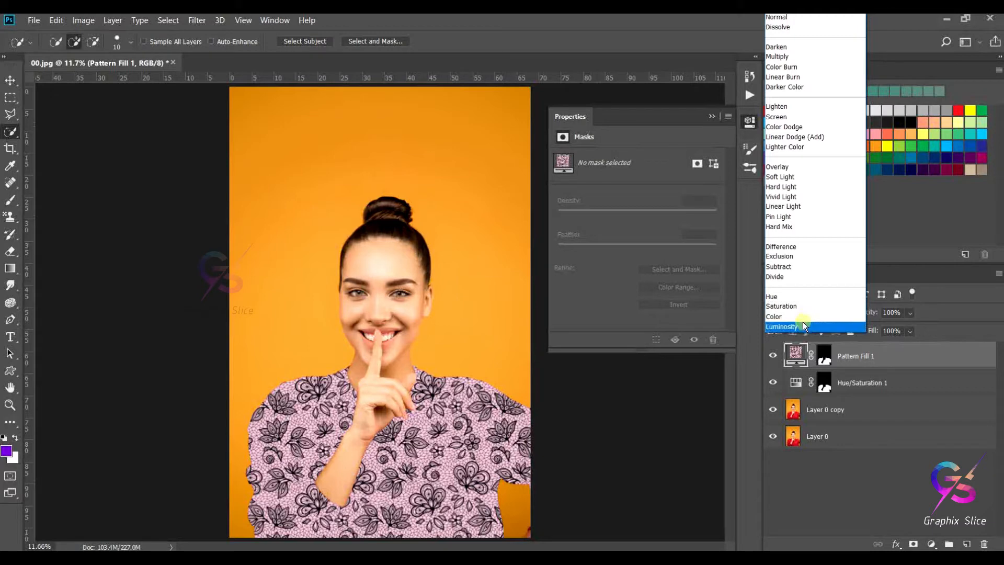
click(802, 322)
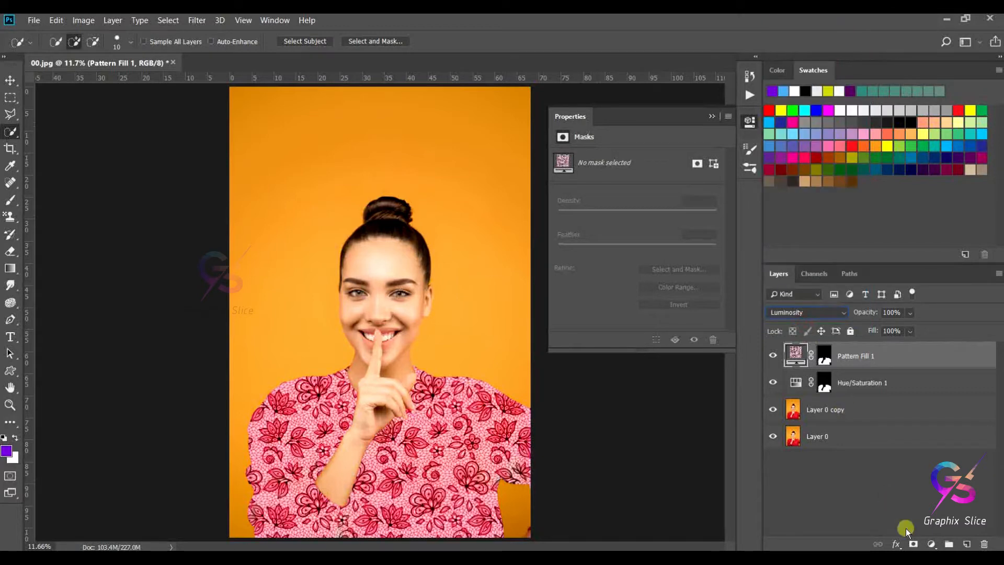
key(Up)
key(Up)
key(Up)
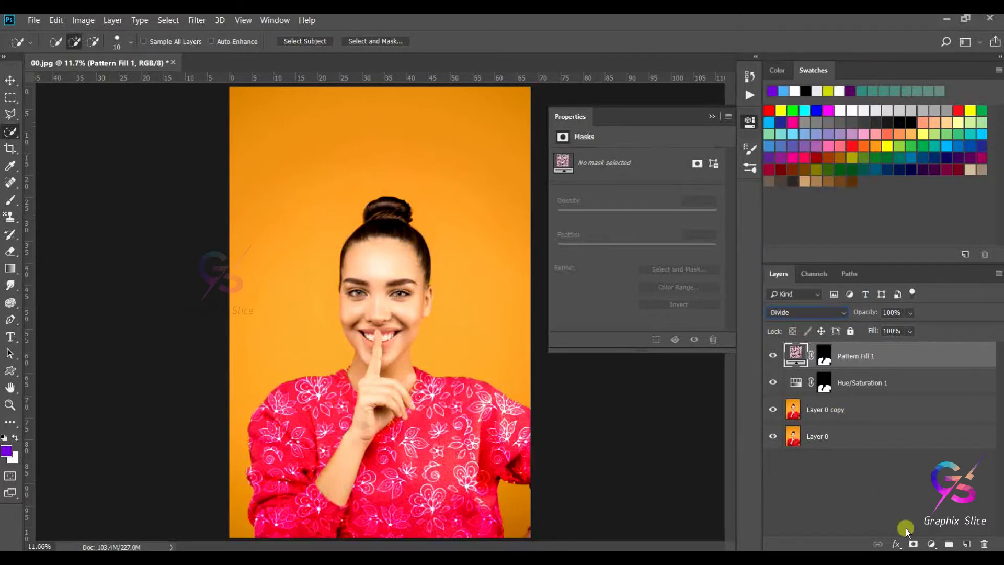
key(Up)
key(Up)
key(Up)
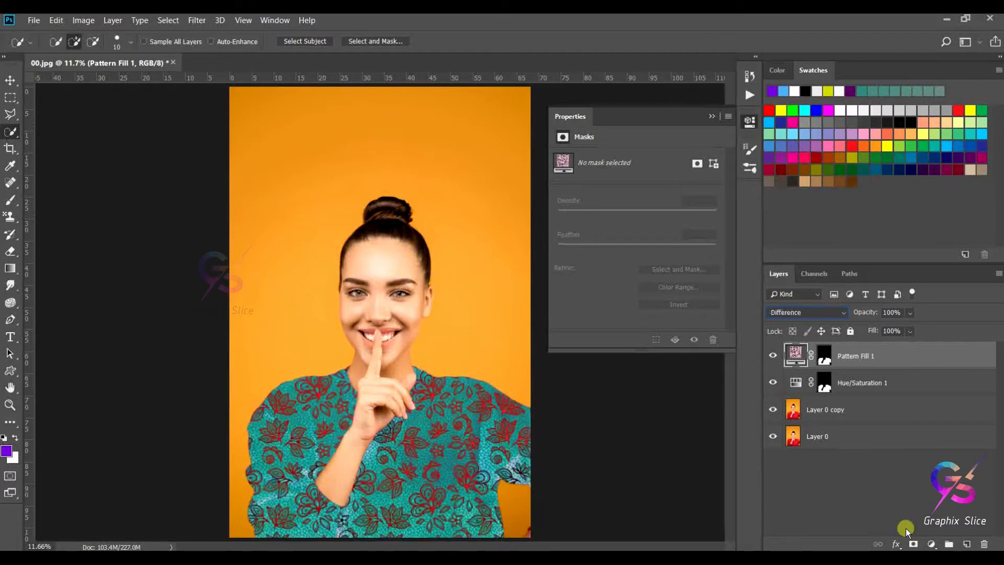
key(Up)
key(Up)
key(Up)
key(Up)
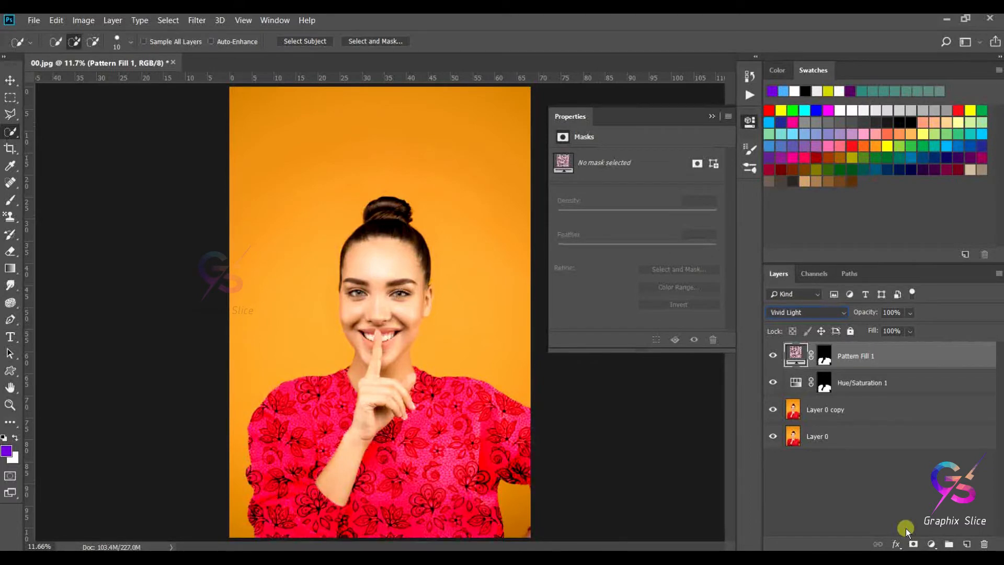
key(Up)
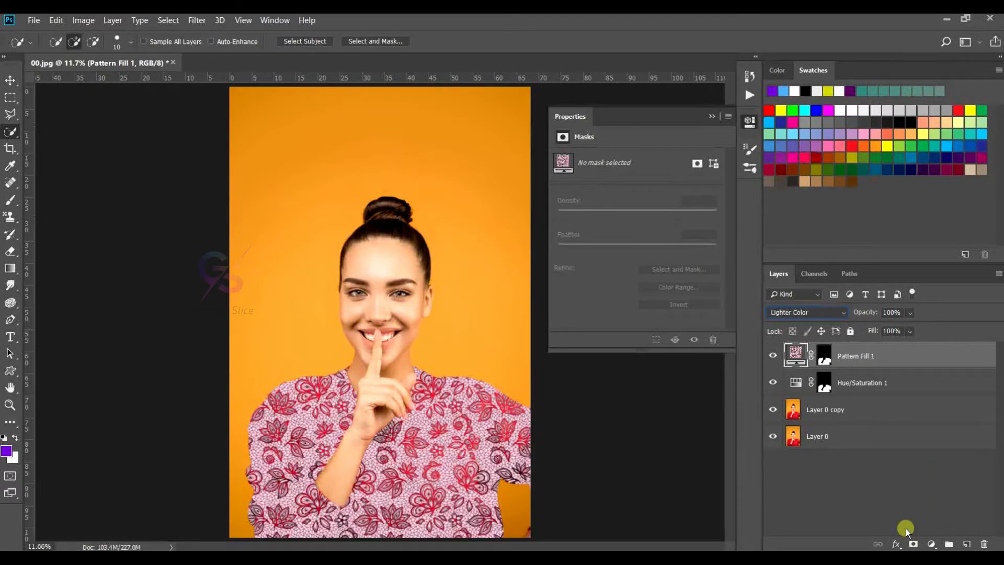
key(Up)
key(Up)
key(Up)
key(Up)
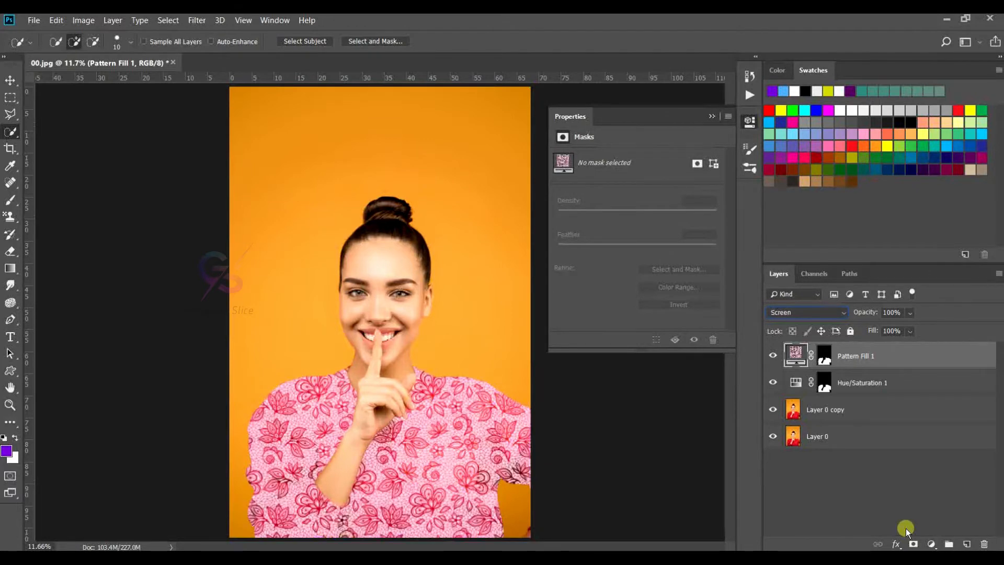
key(Up)
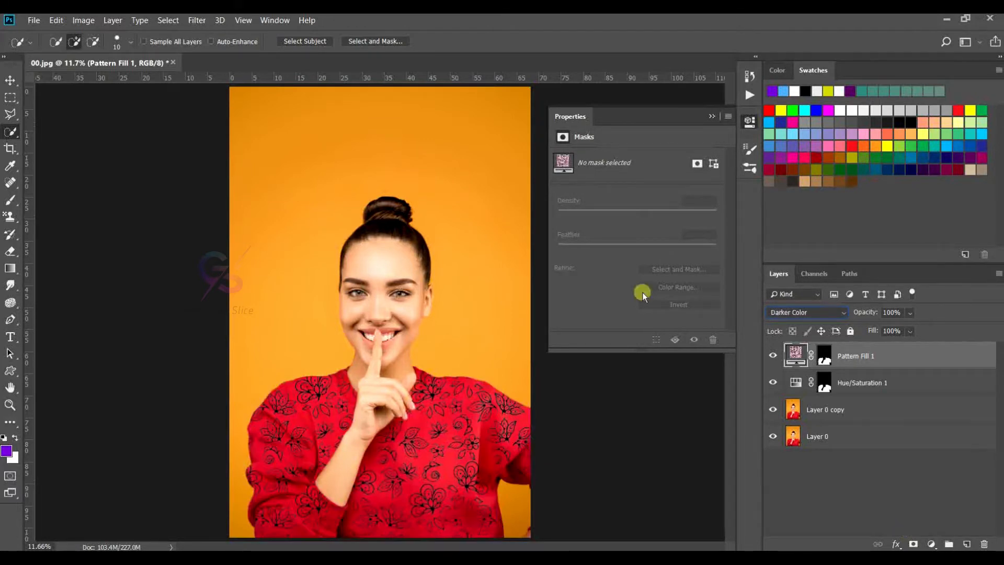
Step: Shift the sweater's colour to magenta by setting the Hue/Saturation 1 layer's Hue to -43
click(813, 376)
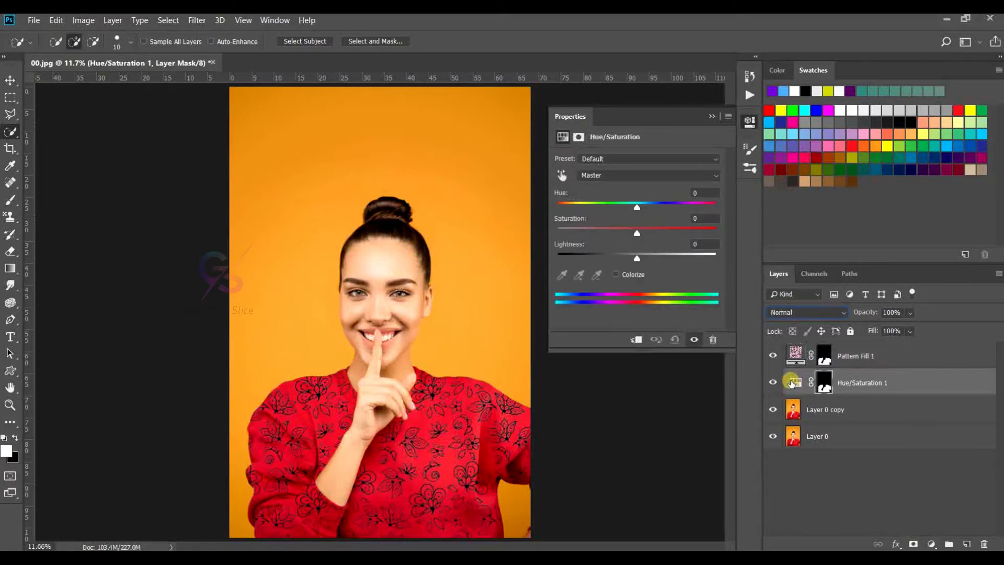
drag(640, 206, 603, 209)
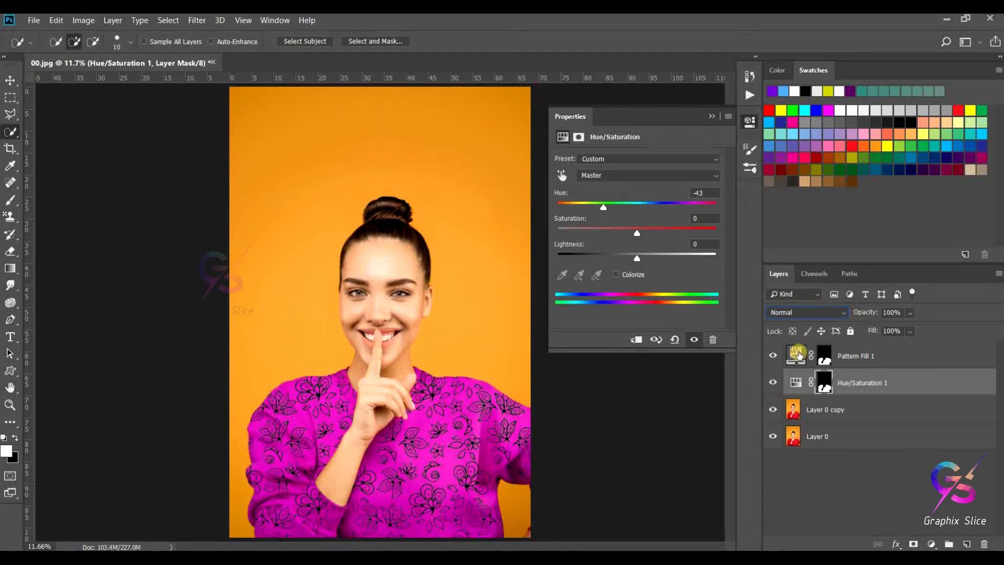
click(859, 486)
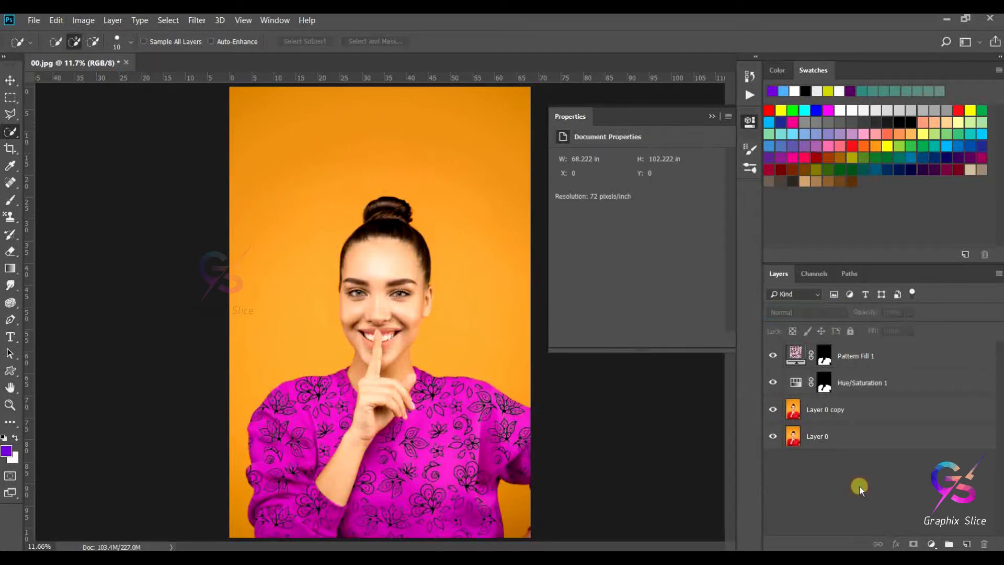
Step: Duplicate the Pattern Fill 1 layer twice
click(911, 359)
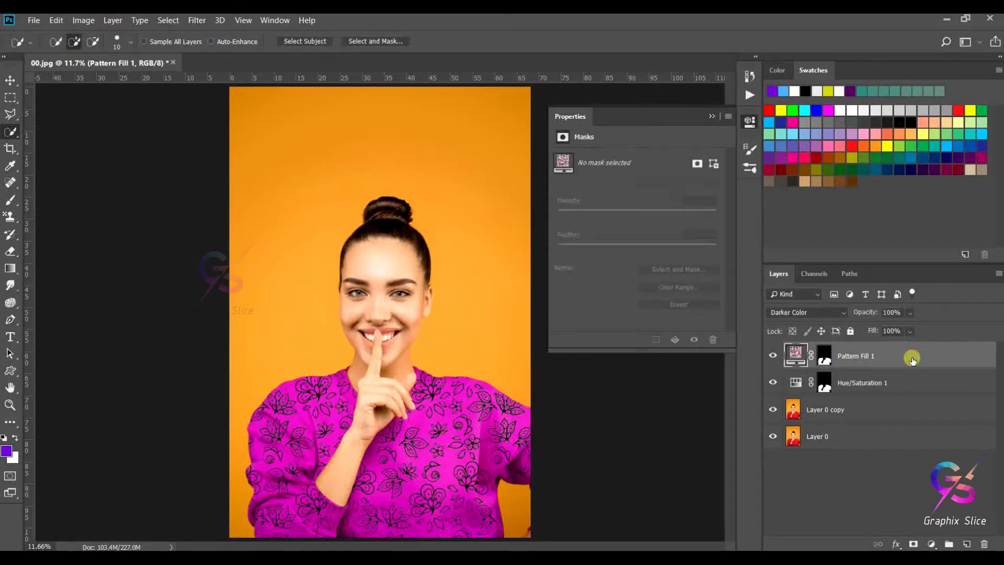
key(ctrl+j)
key(ctrl+j)
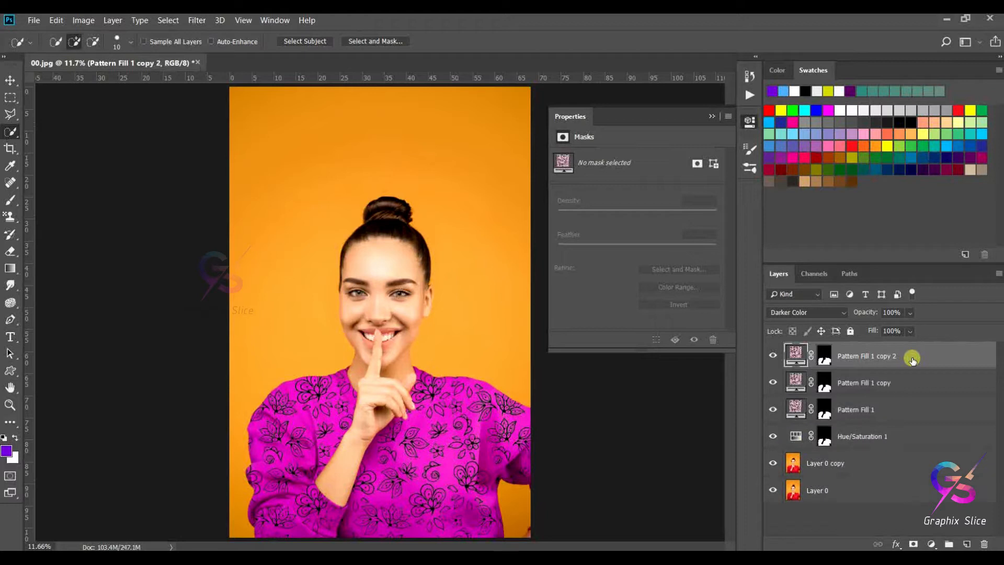
Step: Hide Pattern Fill 1 copy 2 and change the Pattern Fill 1 copy layer's pattern to the pink floral one
click(796, 382)
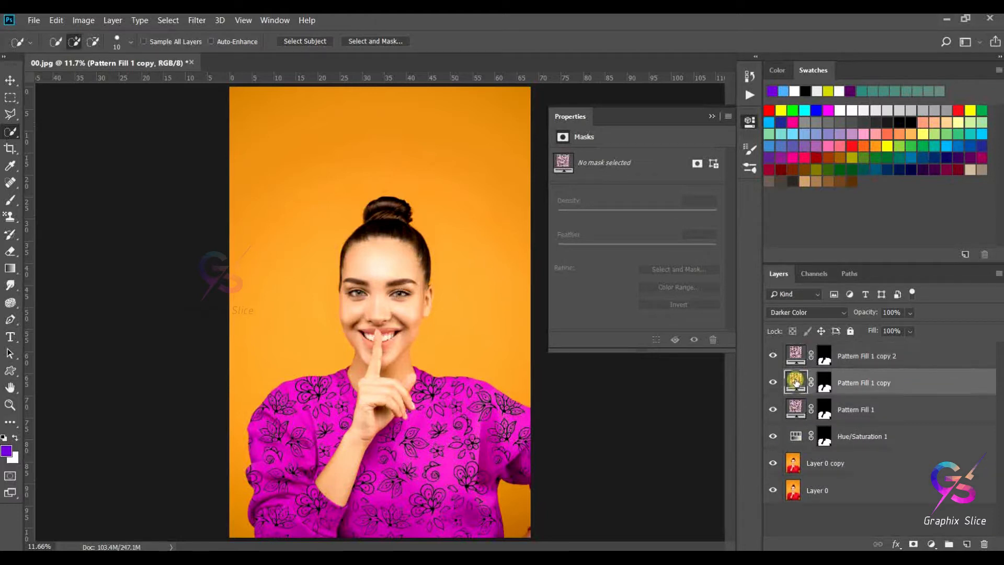
click(774, 355)
double_click(796, 378)
click(437, 197)
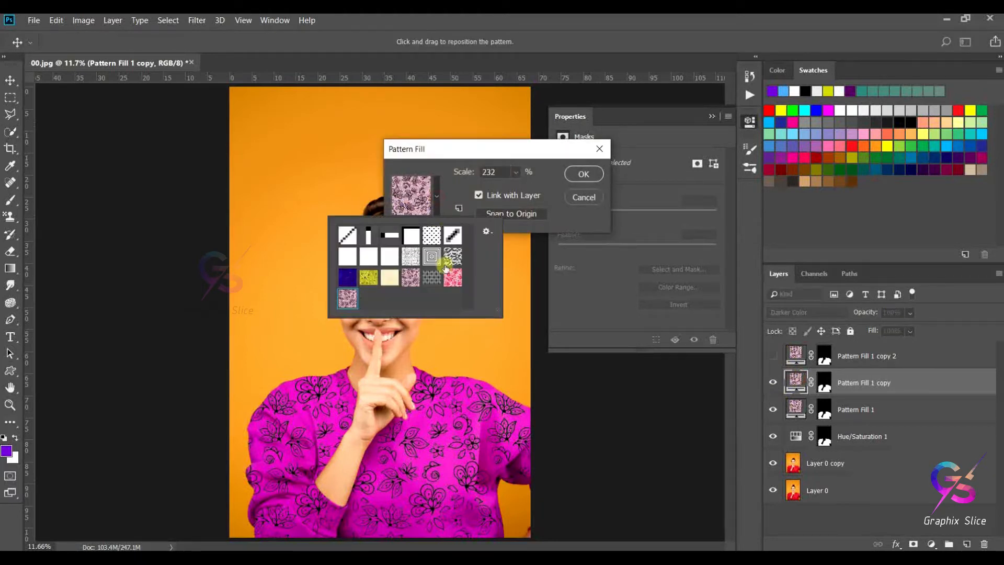
click(456, 278)
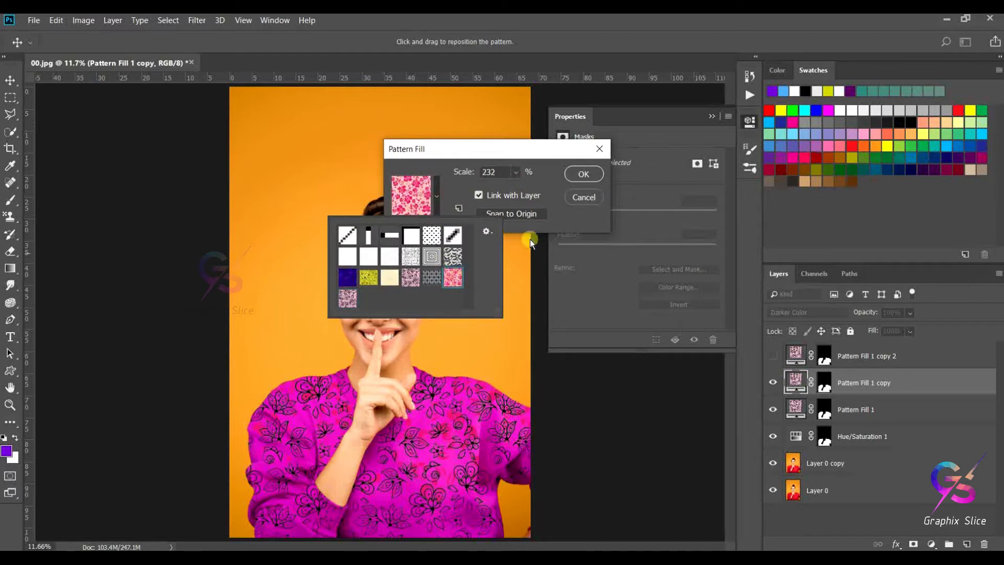
click(577, 177)
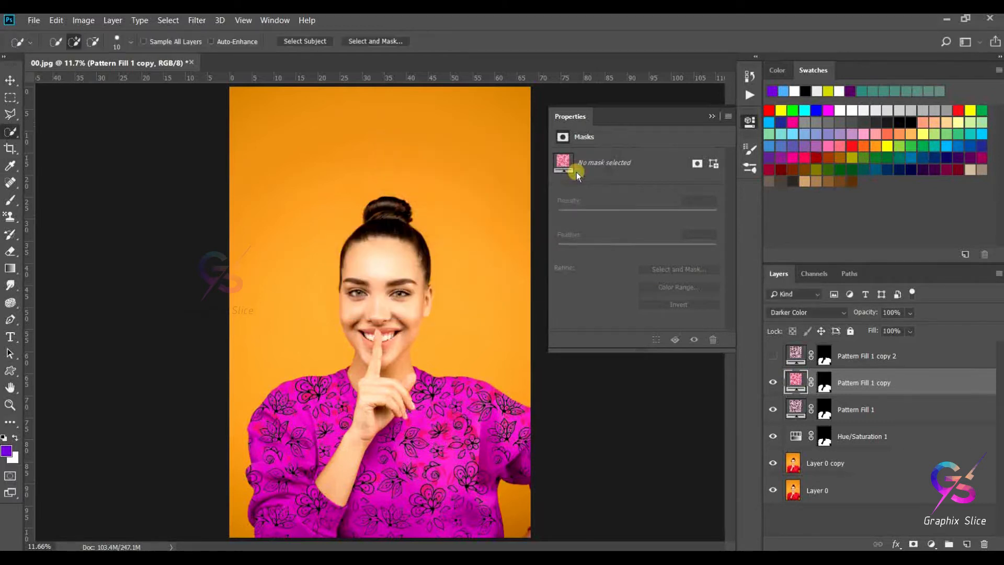
Step: Hide the Pattern Fill 1 layer and set the Pattern Fill 1 copy layer's blend mode to Color
click(772, 409)
click(816, 309)
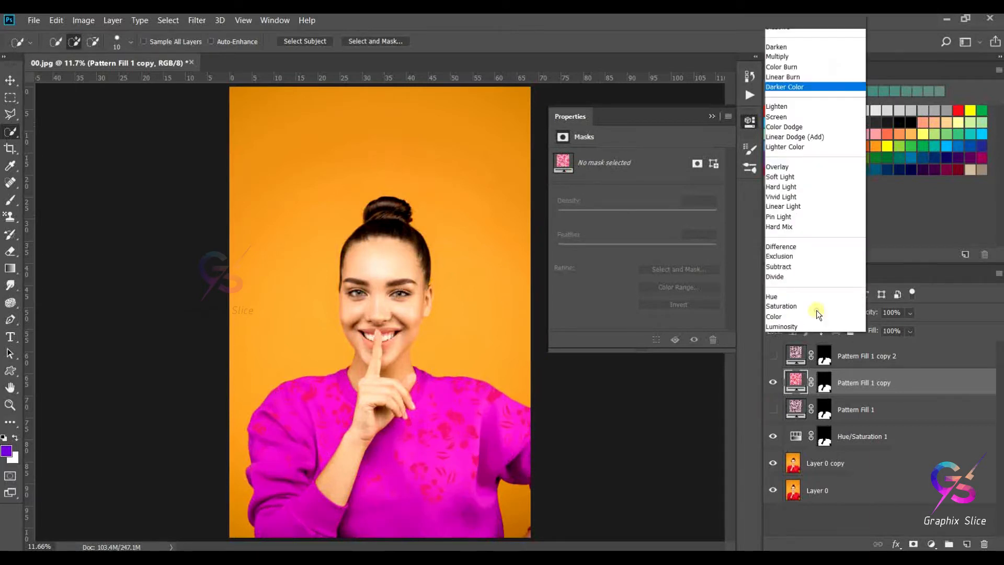
click(789, 317)
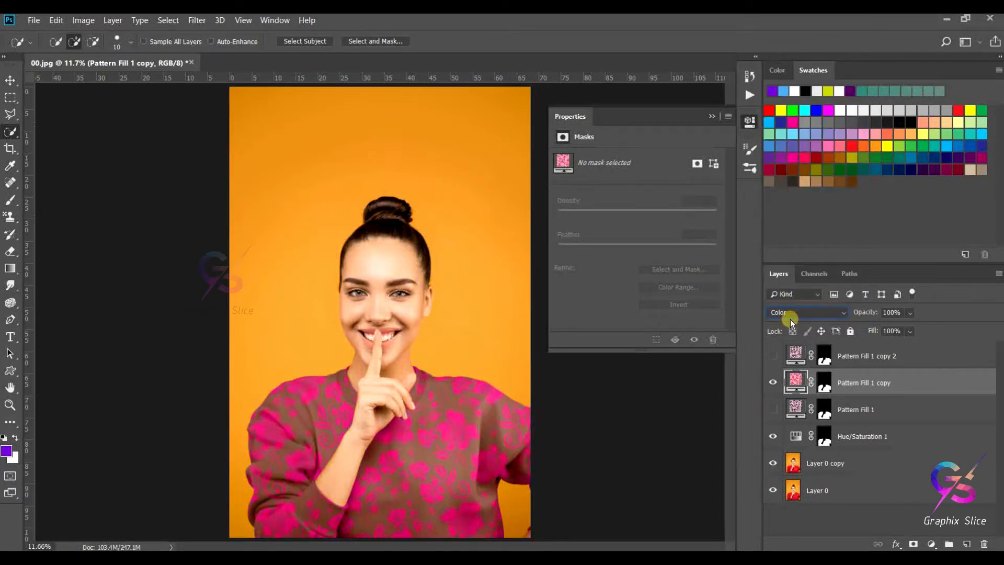
click(973, 392)
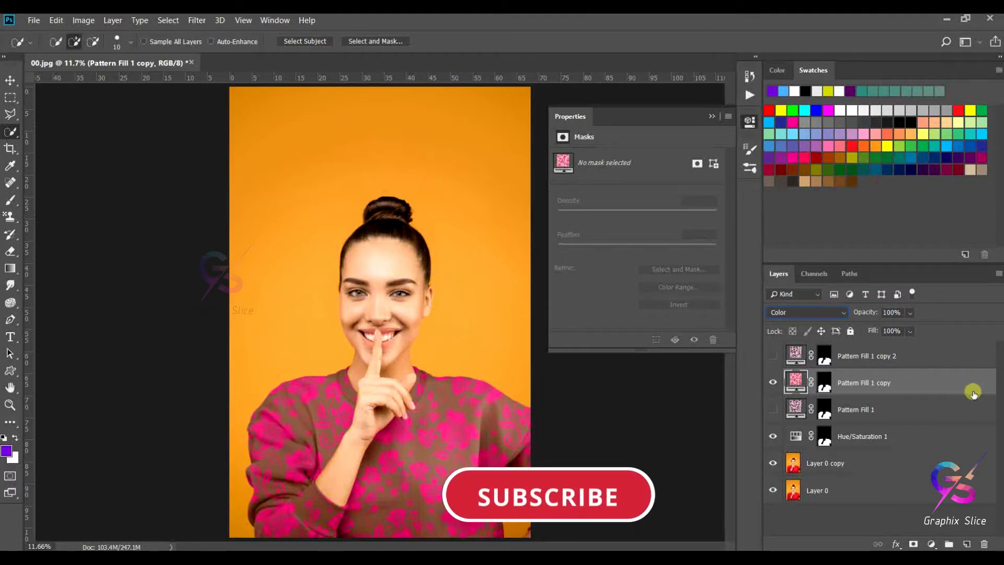
Step: Try a Hue of -28 on the Hue/Saturation 1 layer, reset it, and set the Hue to -102
click(824, 436)
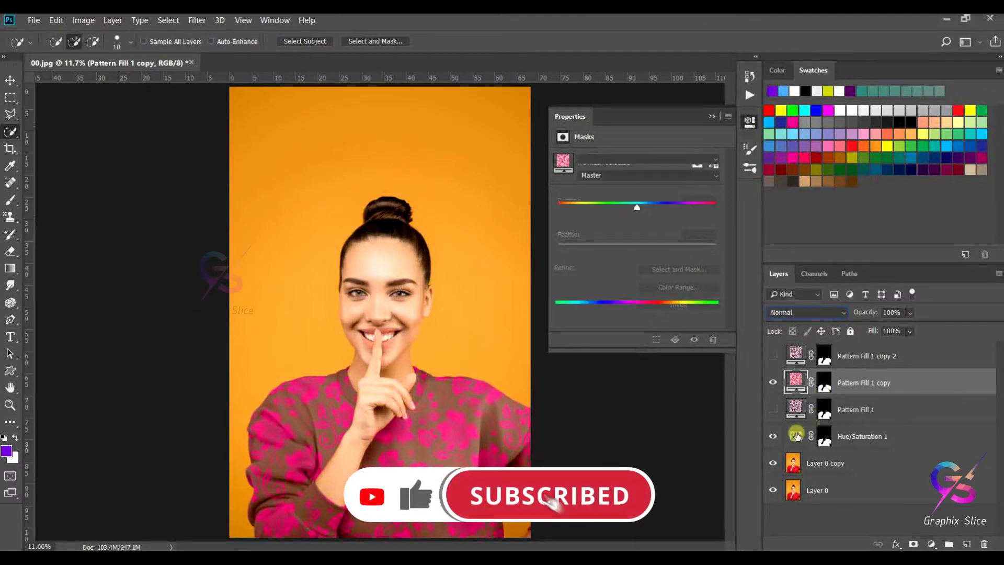
mouse_move(601, 209)
mouse_down()
mouse_move(570, 208)
mouse_move(666, 212)
mouse_move(613, 210)
mouse_up()
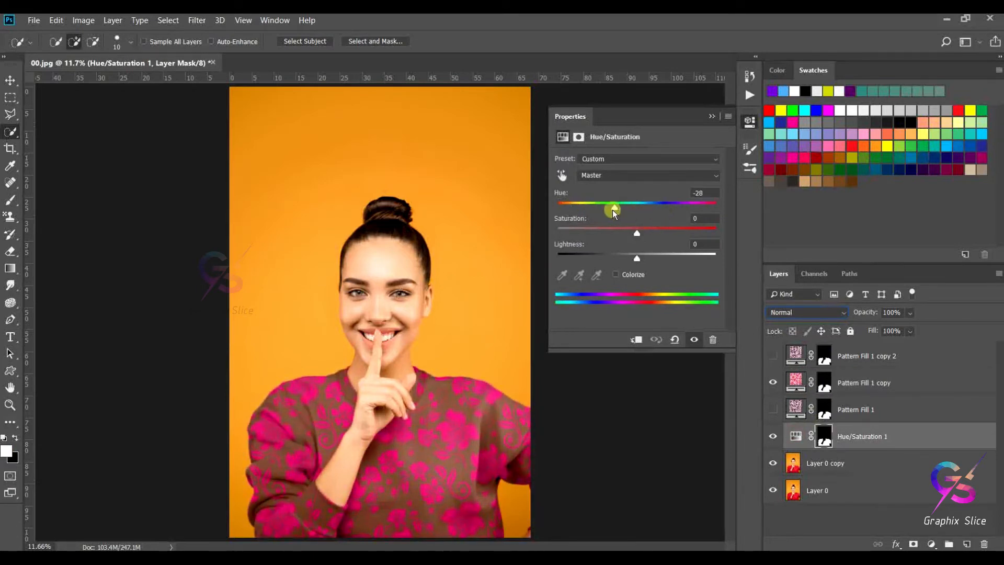
click(674, 340)
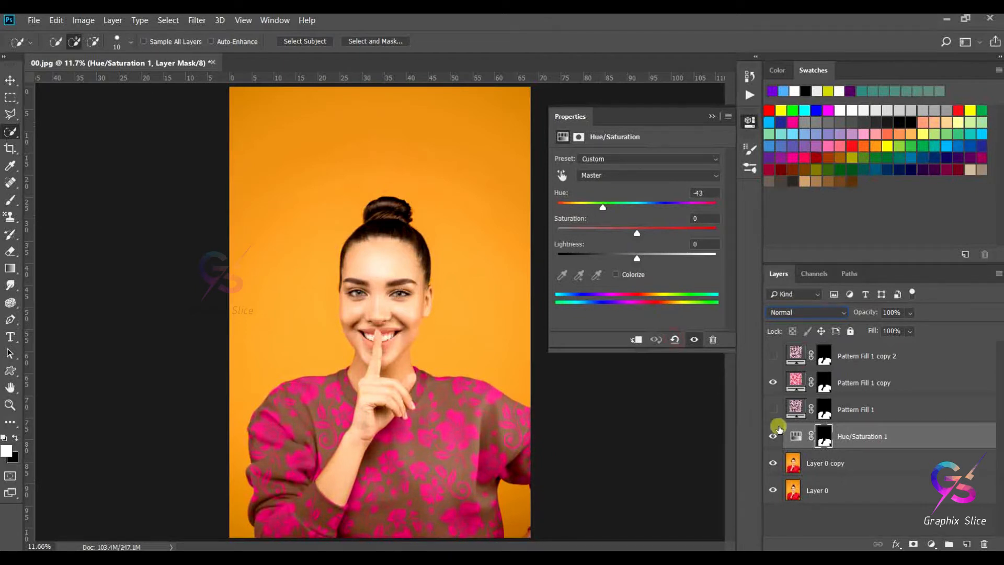
click(796, 438)
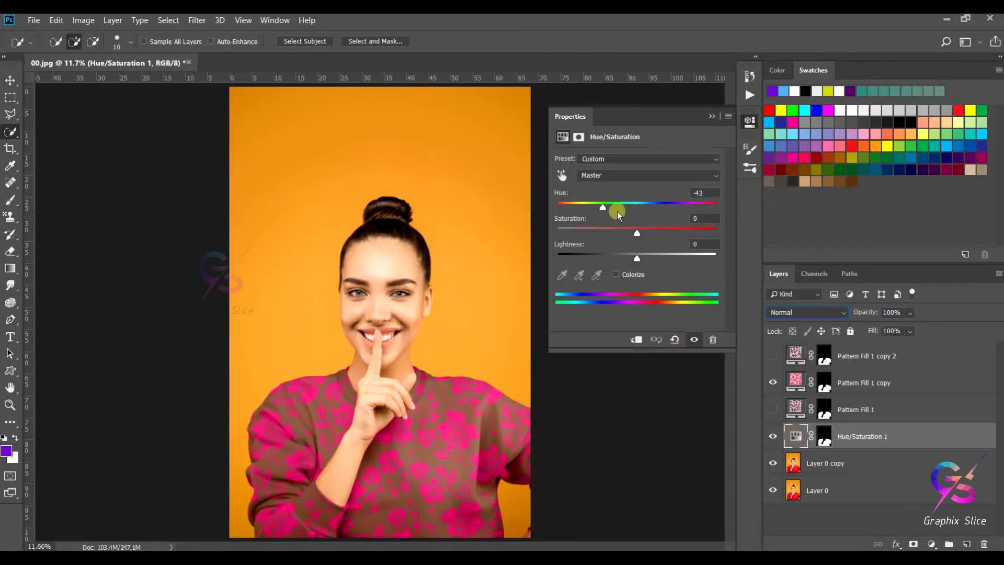
mouse_move(602, 208)
mouse_down()
mouse_move(566, 207)
mouse_move(708, 212)
mouse_move(570, 208)
mouse_move(680, 213)
mouse_move(584, 208)
mouse_up()
click(796, 438)
click(794, 436)
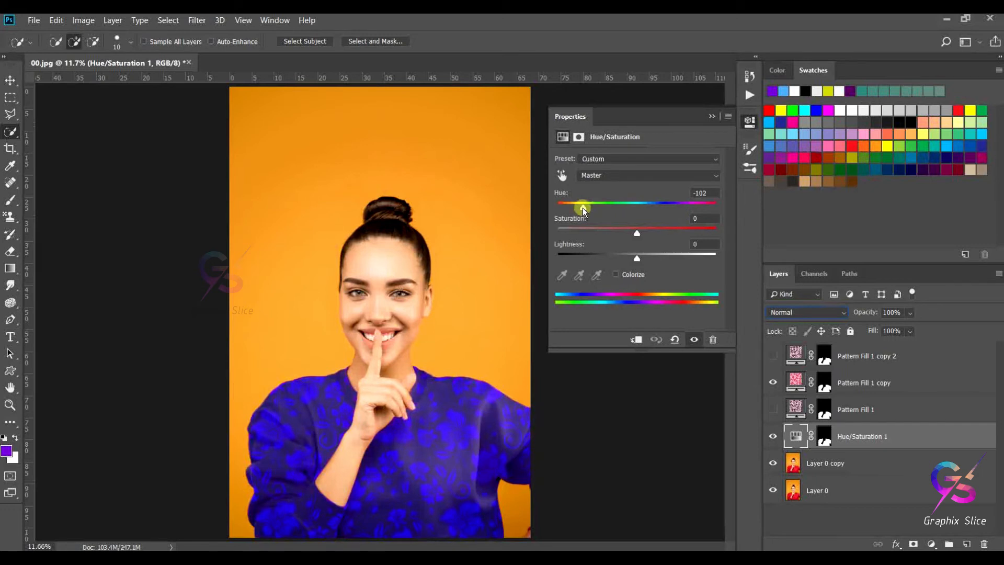
Step: Show Pattern Fill 1 copy 2 instead of Pattern Fill 1 copy and set the Hue/Saturation 1 layer's Hue to +137
click(773, 356)
click(771, 382)
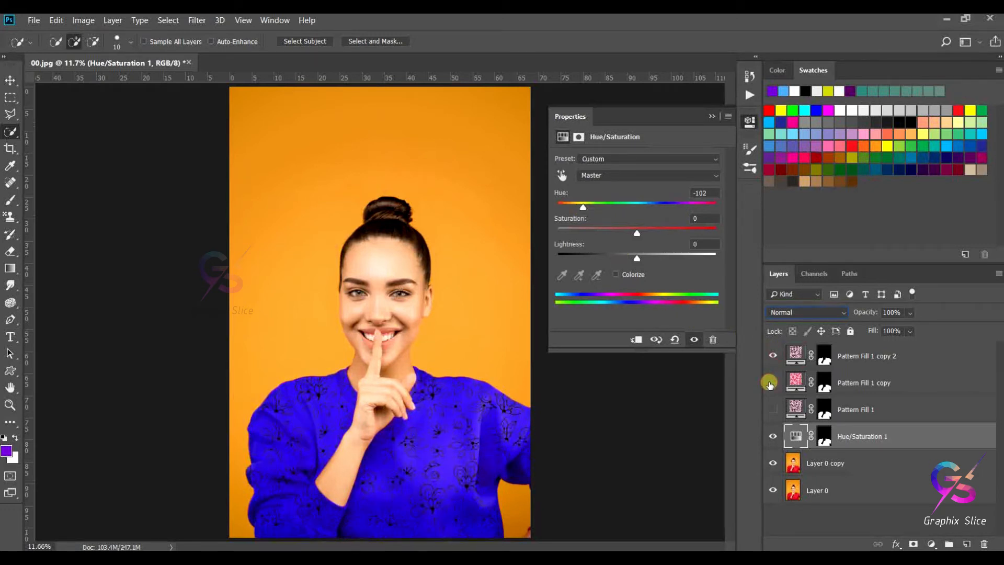
drag(621, 204, 702, 215)
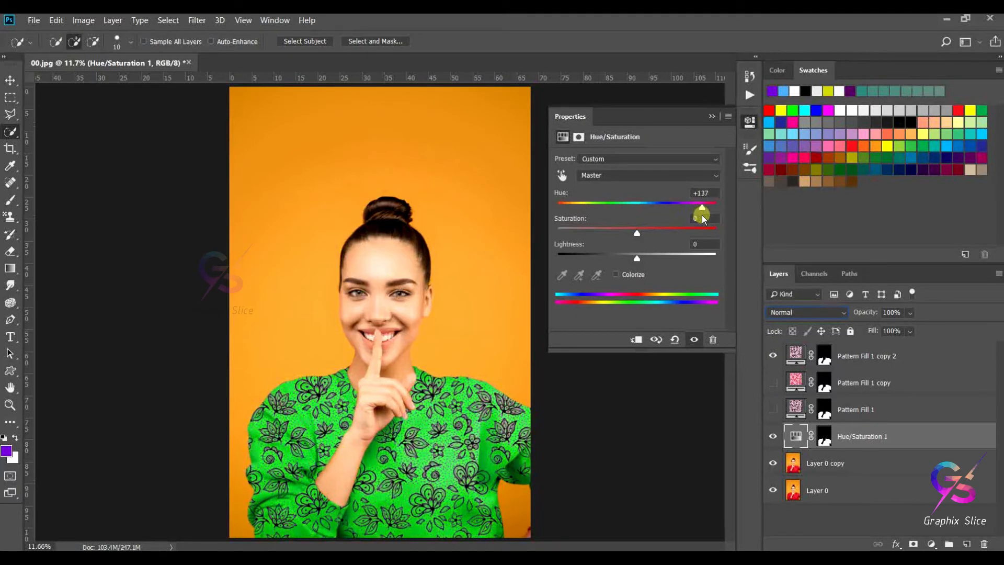
Step: Show Pattern Fill 1 instead of Pattern Fill 1 copy 2 and change its pattern to the grey argyle diamonds
click(773, 355)
click(773, 409)
double_click(797, 408)
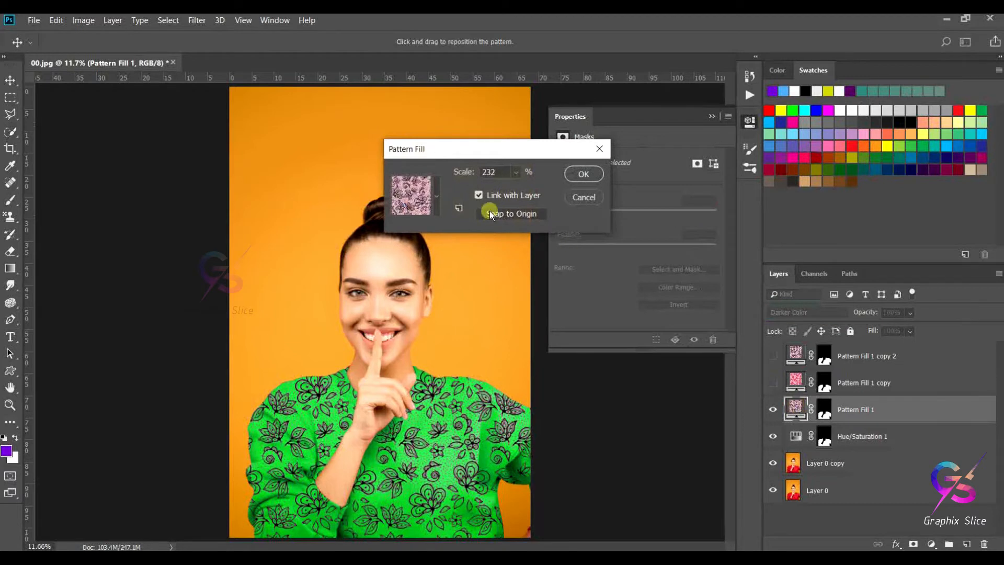
click(435, 193)
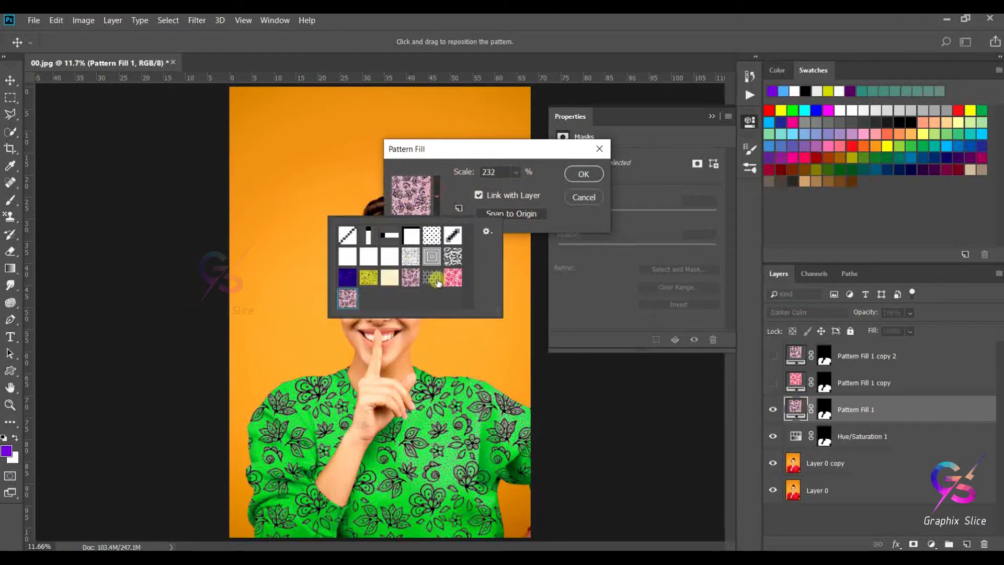
click(434, 279)
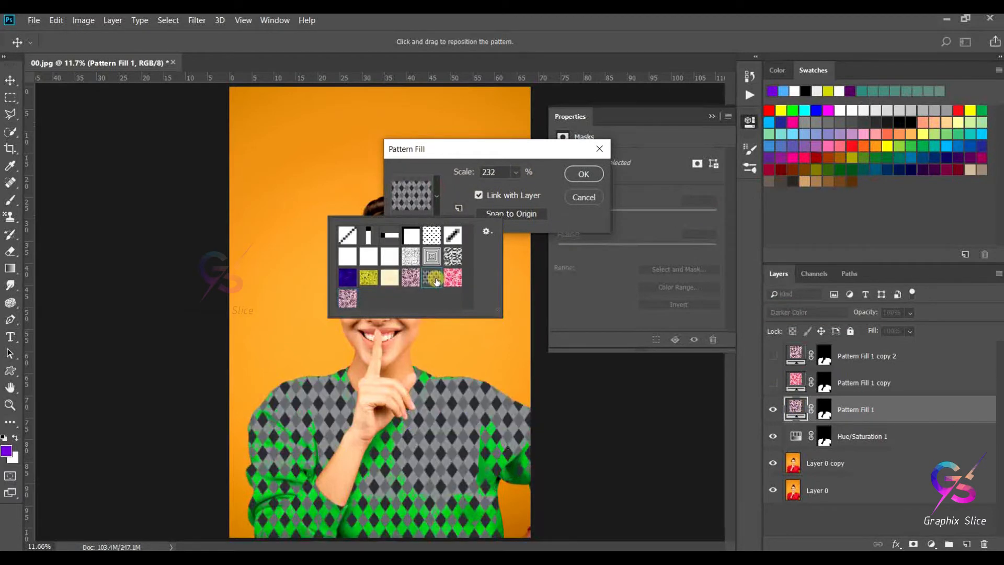
click(583, 173)
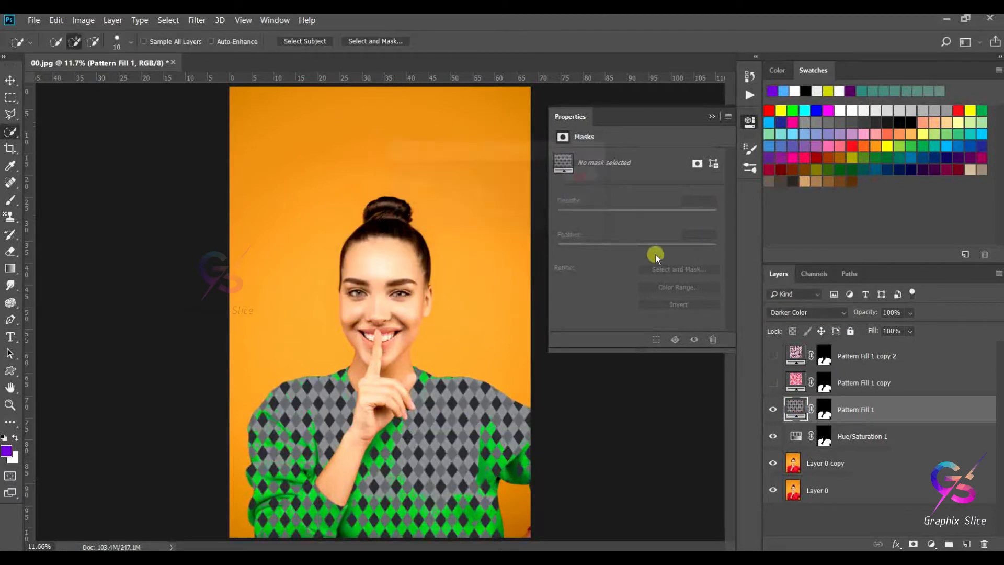
Step: Try blend modes on the Pattern Fill 1 layer, settle on Subtract, and set the Hue/Saturation 1 layer's Hue to -180
click(802, 311)
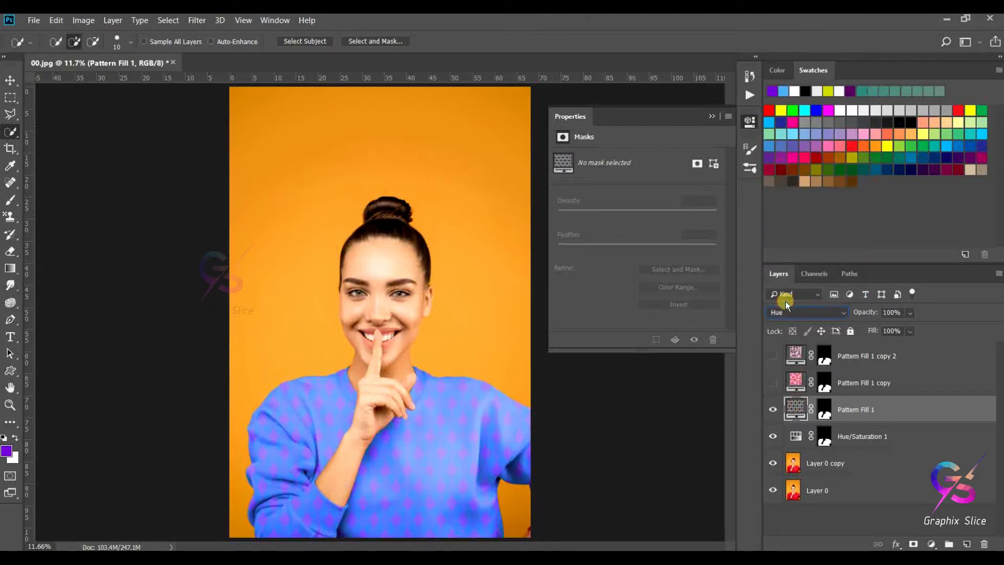
key(Down)
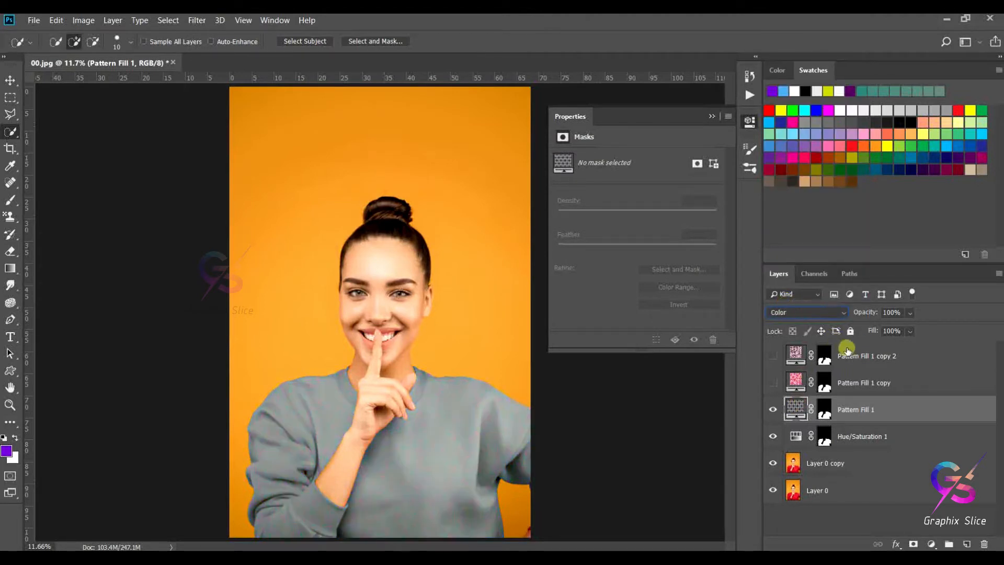
key(Up)
key(Up)
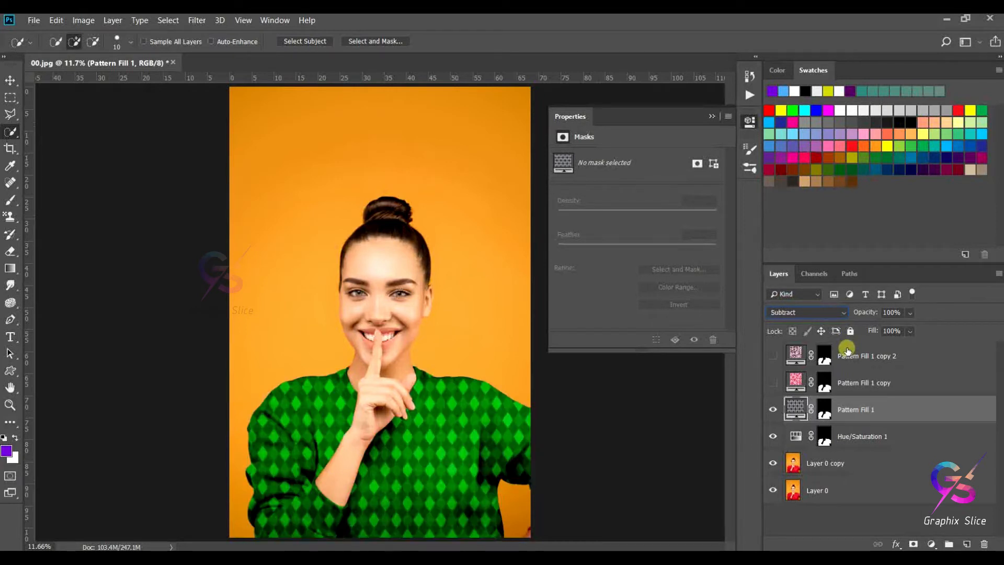
click(795, 436)
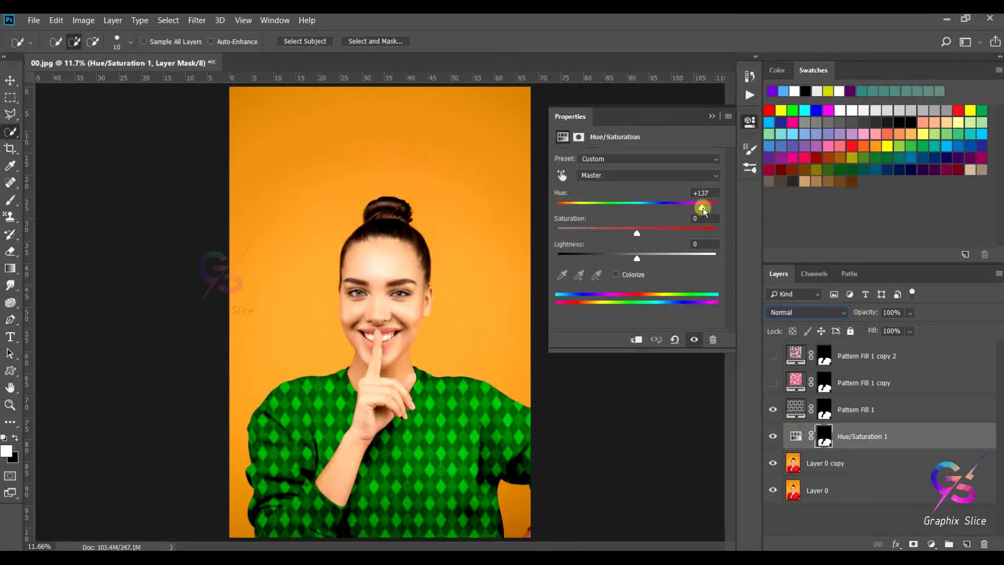
drag(703, 208, 551, 214)
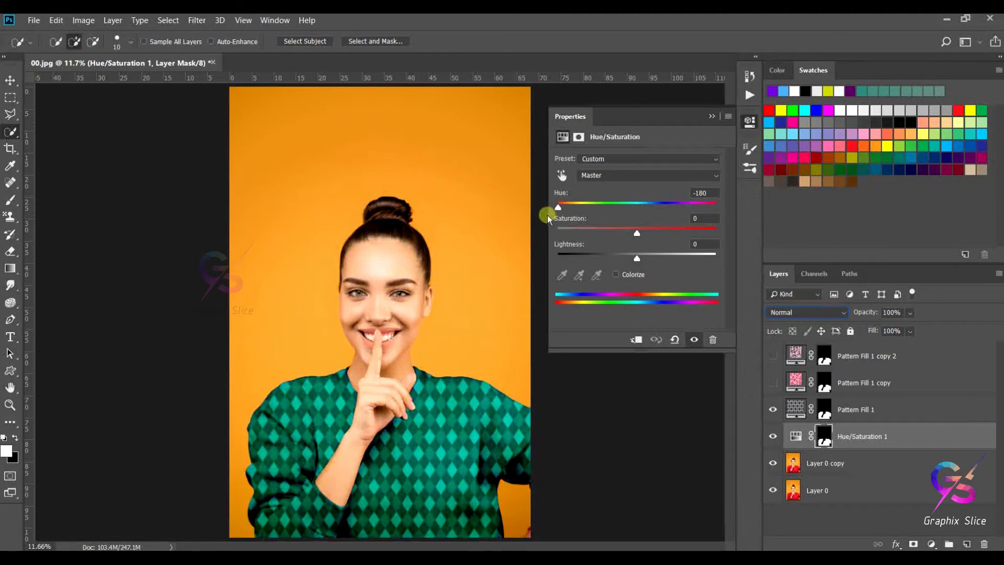
Step: Preview Pattern Fill 1 copy 2 in place of Pattern Fill 1, and hide it along with the Hue/Saturation 1 layer
click(773, 356)
click(773, 410)
click(888, 356)
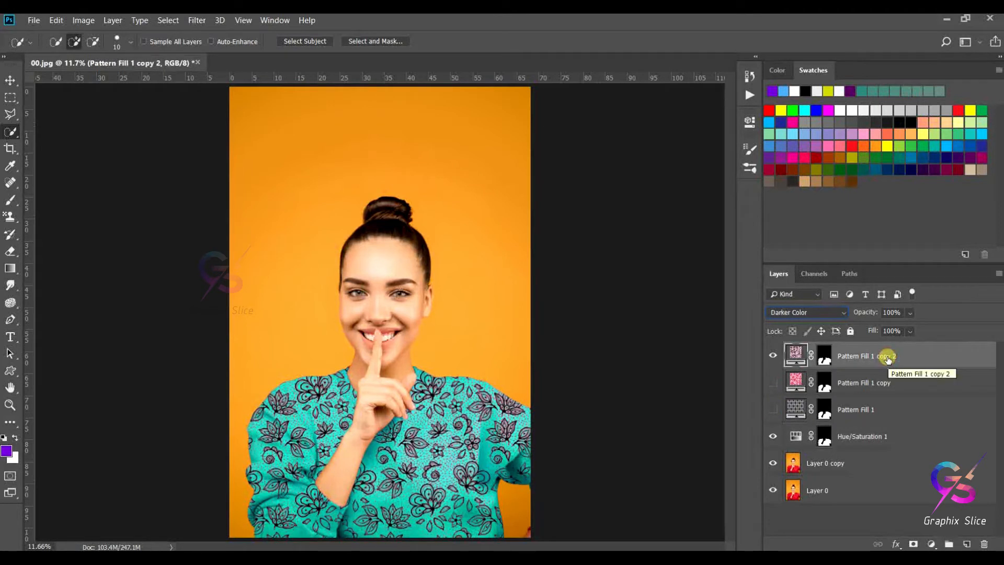
click(773, 356)
click(773, 436)
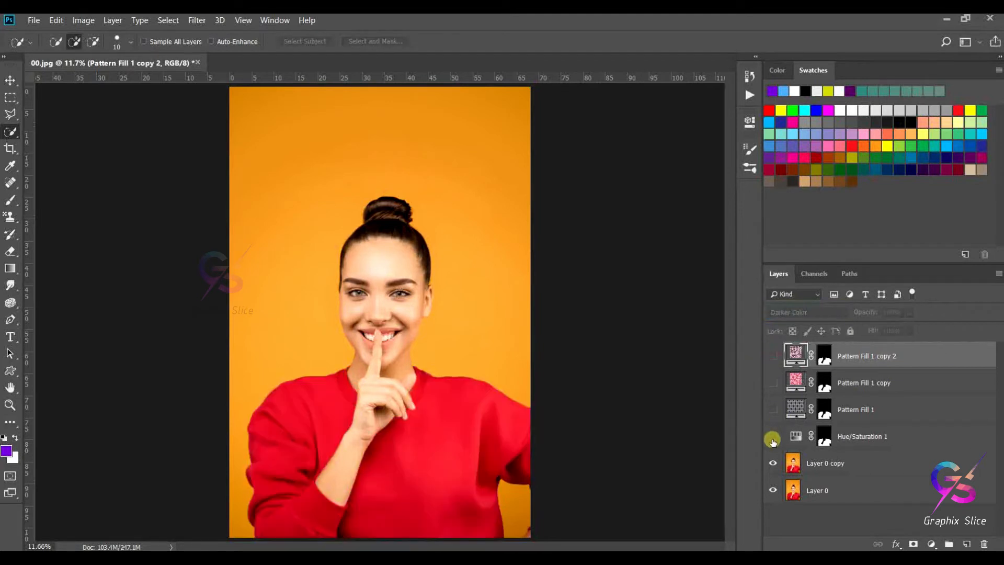
Step: Darken the shadows of Layer 0 copy with a Curves adjustment, using a point at input 70 and output 54
click(836, 467)
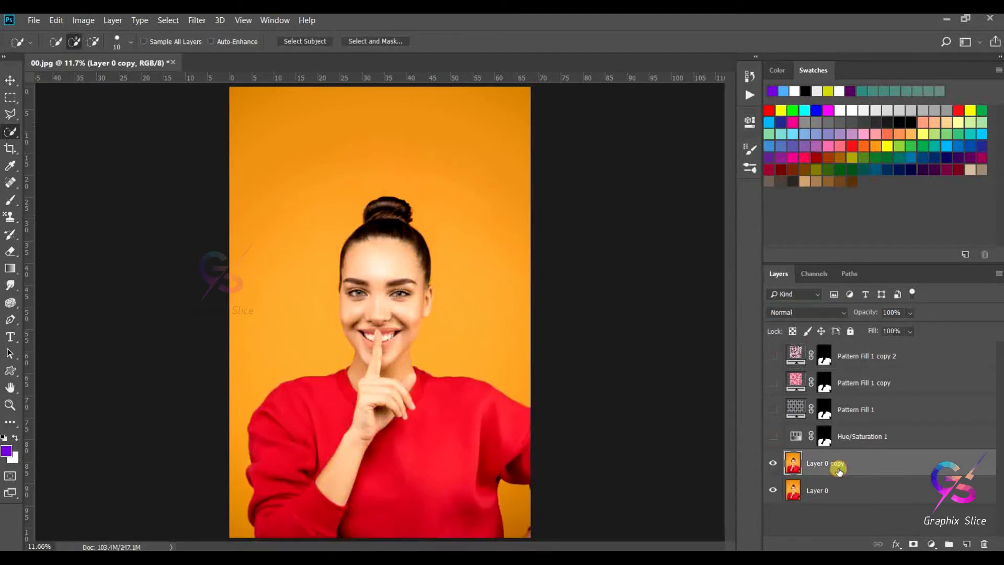
click(83, 21)
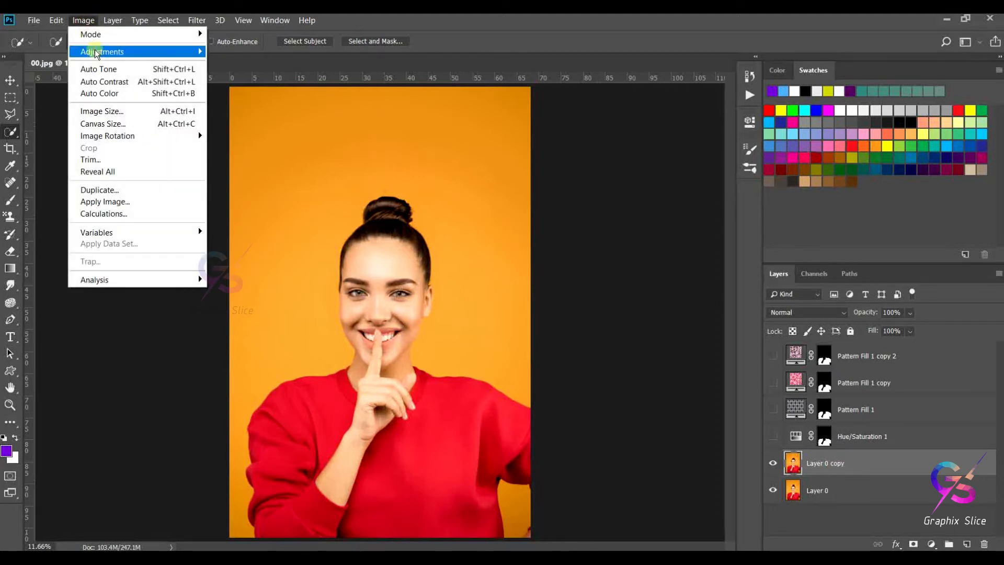
mouse_move(90, 50)
click(228, 80)
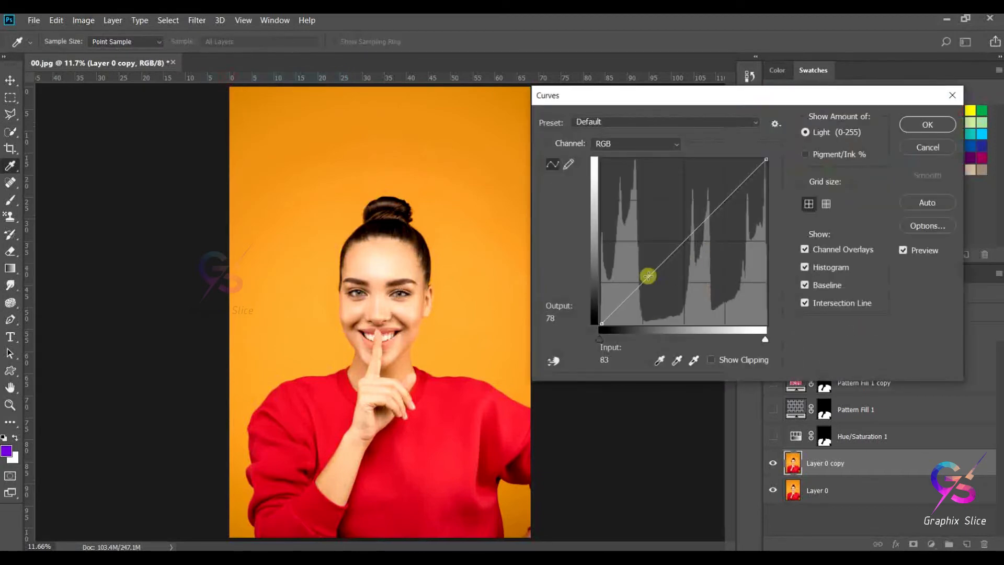
drag(642, 283, 646, 289)
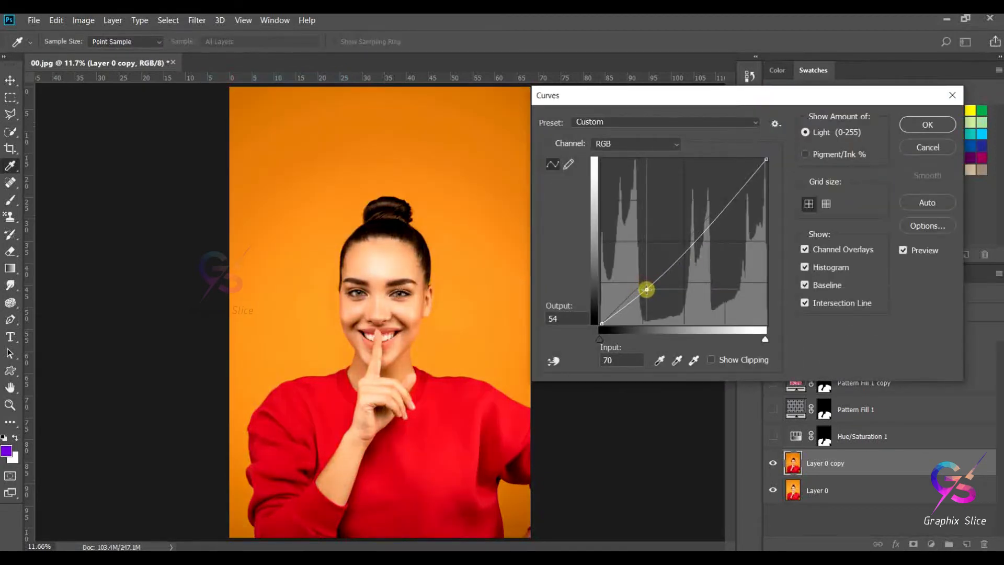
click(928, 125)
key(w)
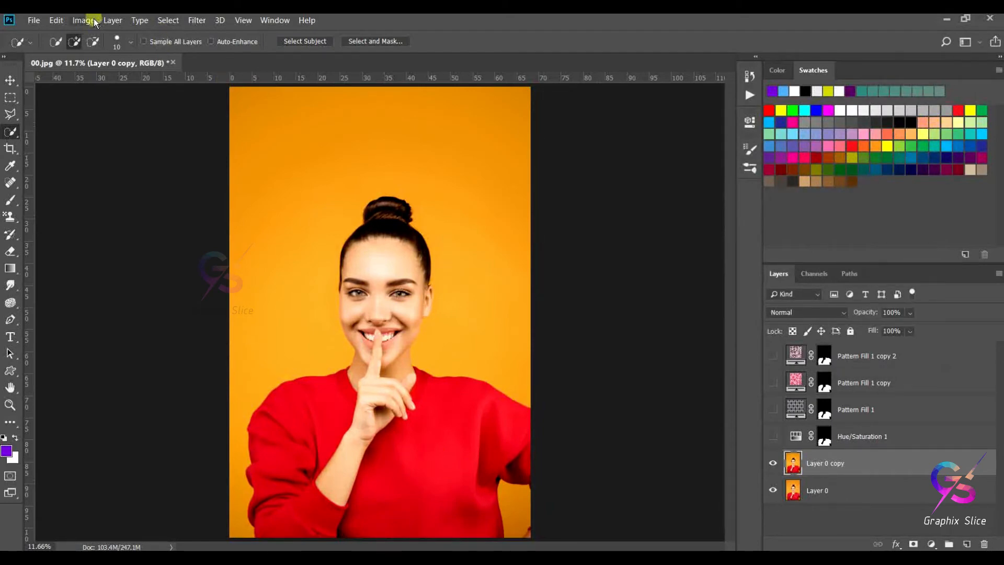
Step: Save the document in Photoshop format as displacement.psd with Maximize Compatibility on
click(34, 20)
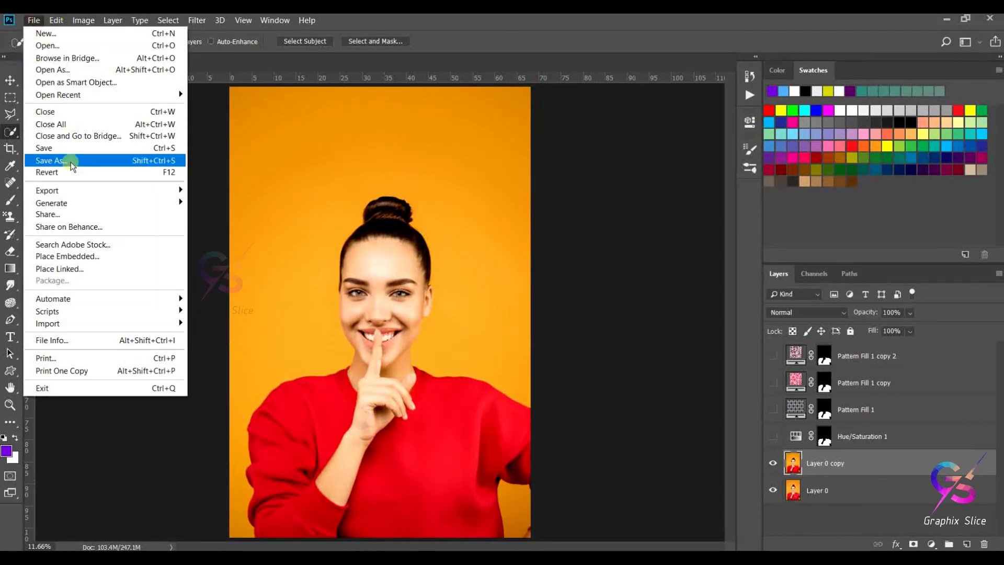
click(71, 164)
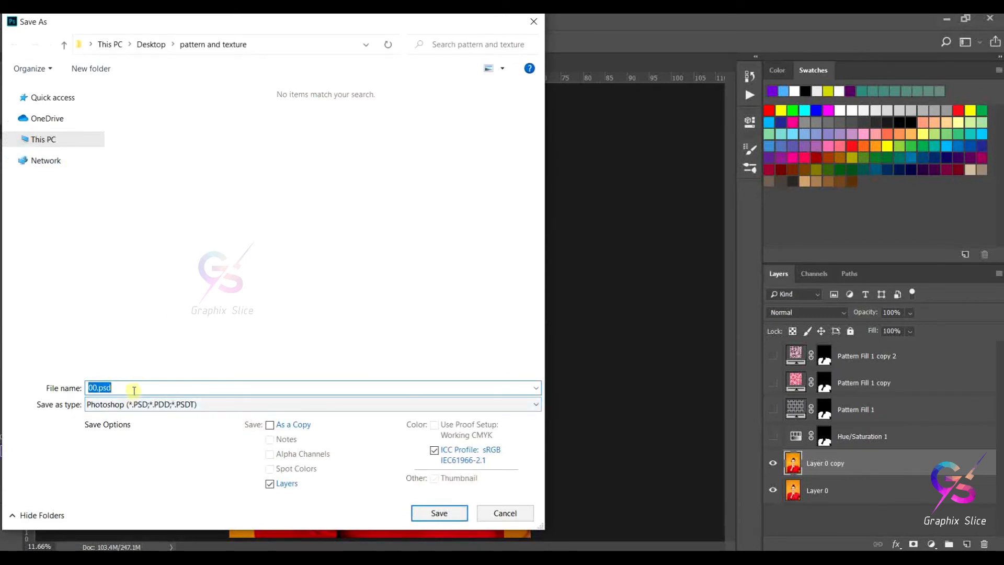
click(429, 512)
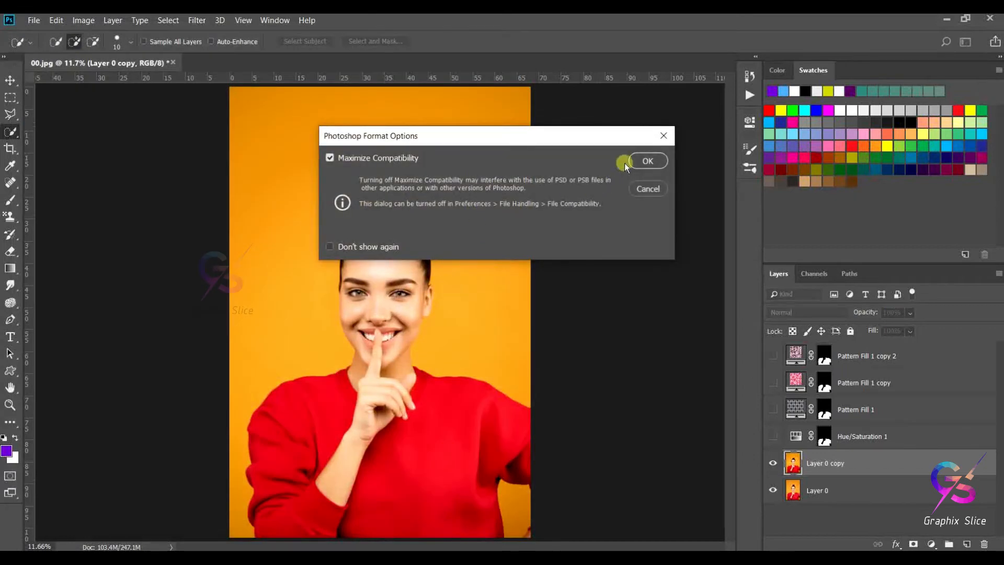
click(625, 162)
Step: Show Pattern Fill 1 copy 2 with the Hue/Saturation 1 layer, convert the fill to a smart object and displace it using displacement.psd
click(899, 351)
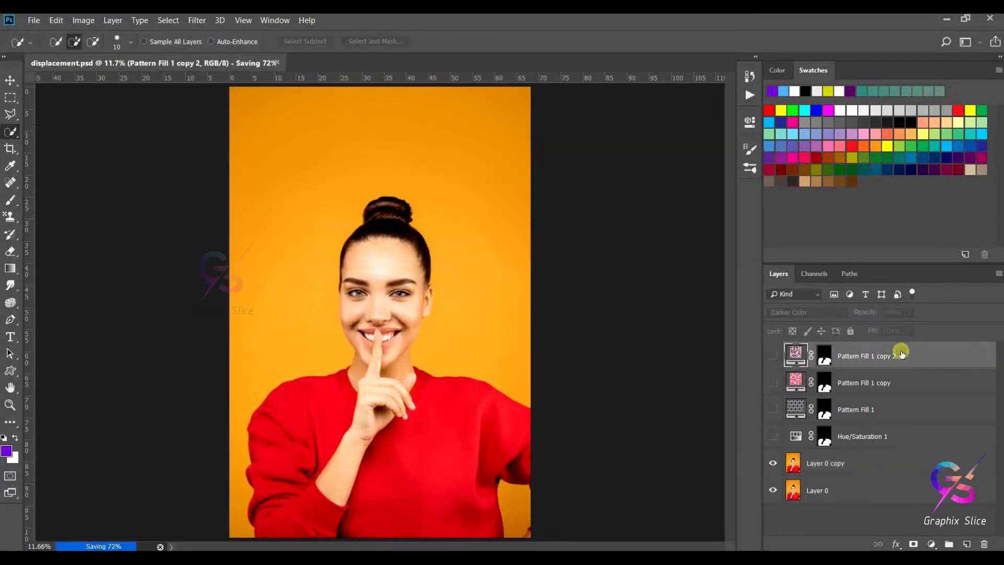
click(773, 356)
click(197, 21)
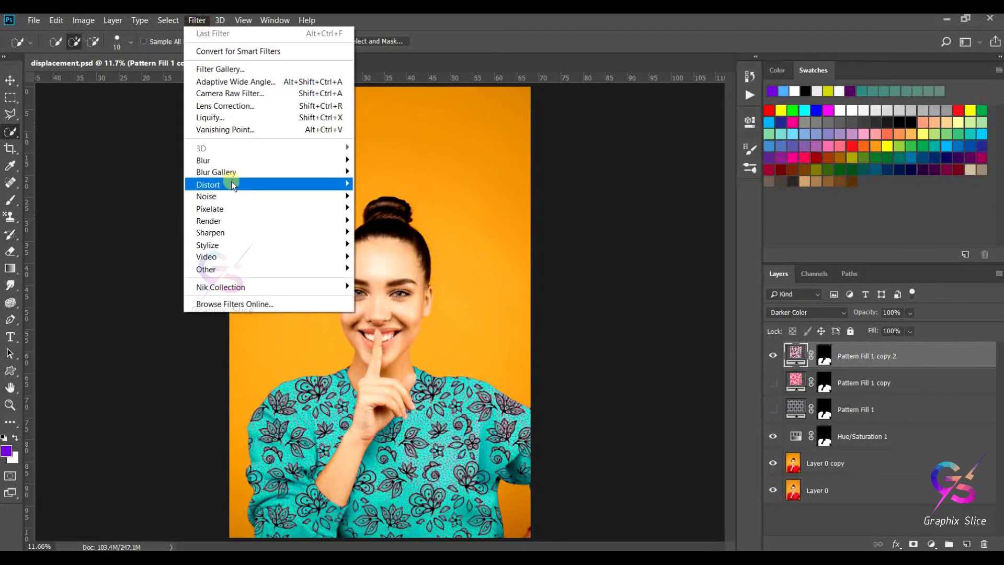
mouse_move(231, 181)
click(382, 183)
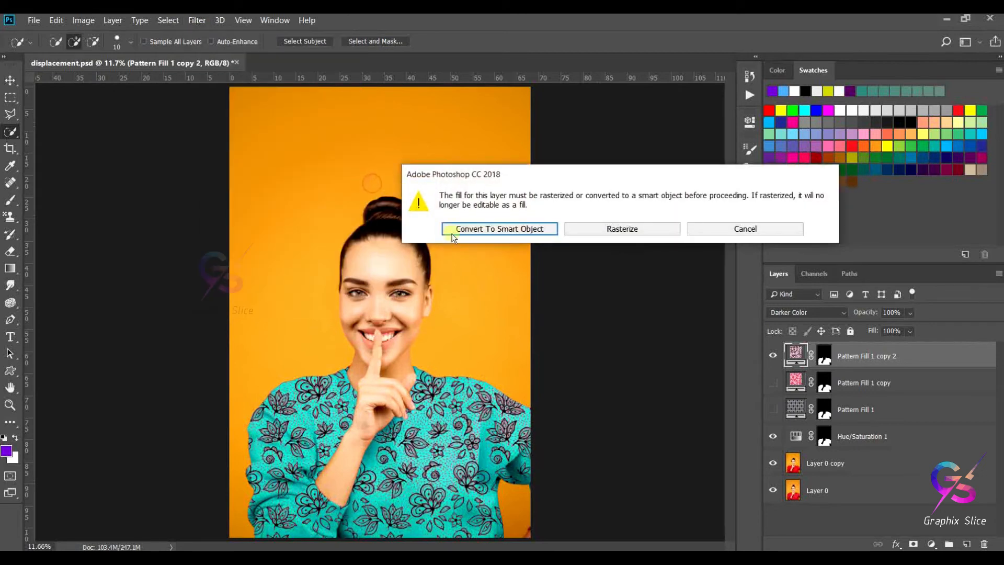
click(500, 231)
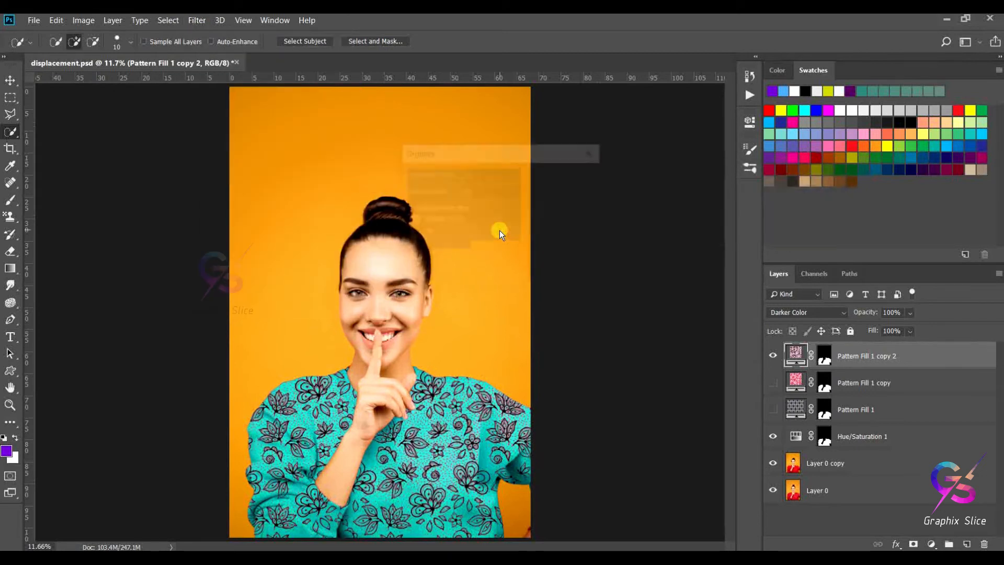
click(557, 184)
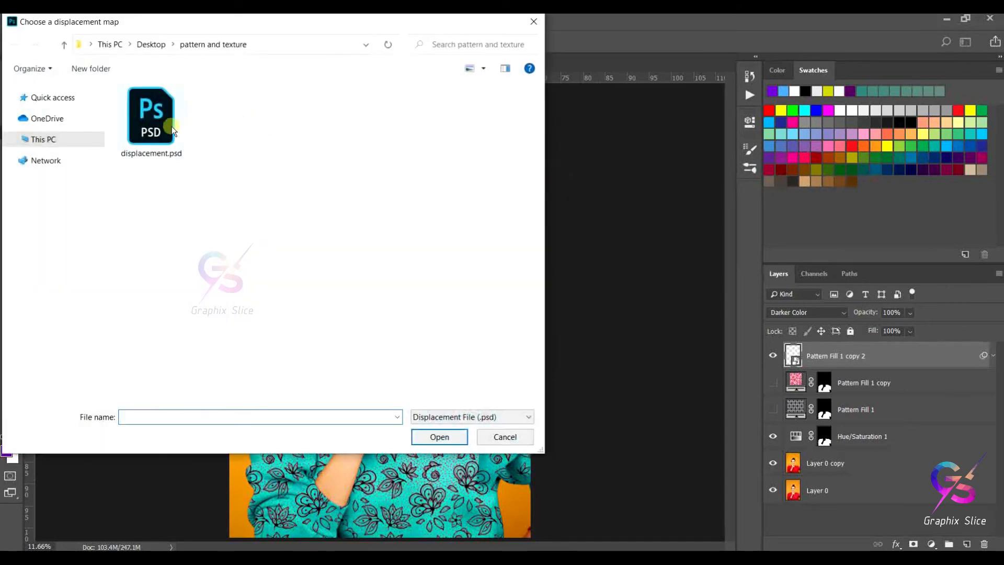
click(172, 126)
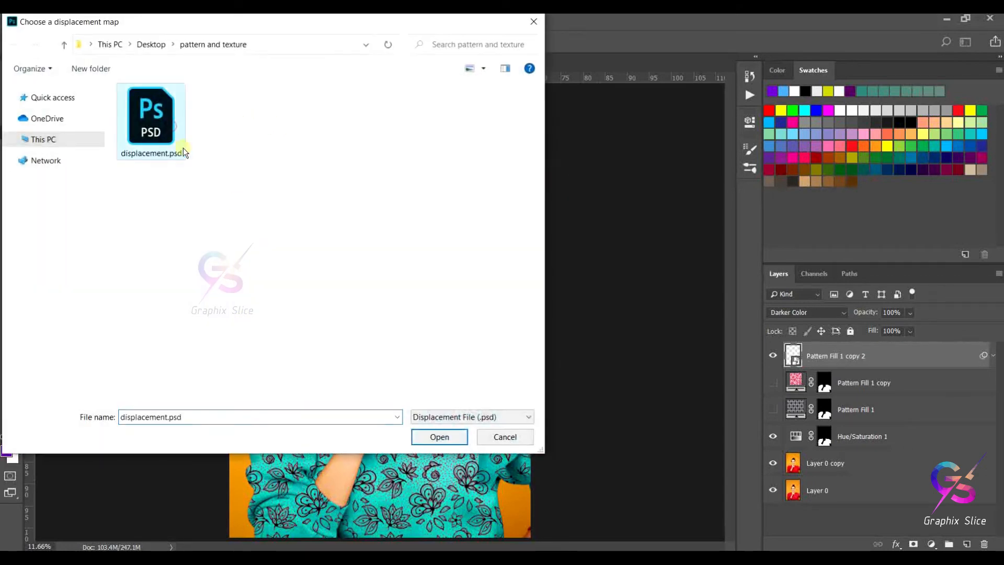
click(438, 438)
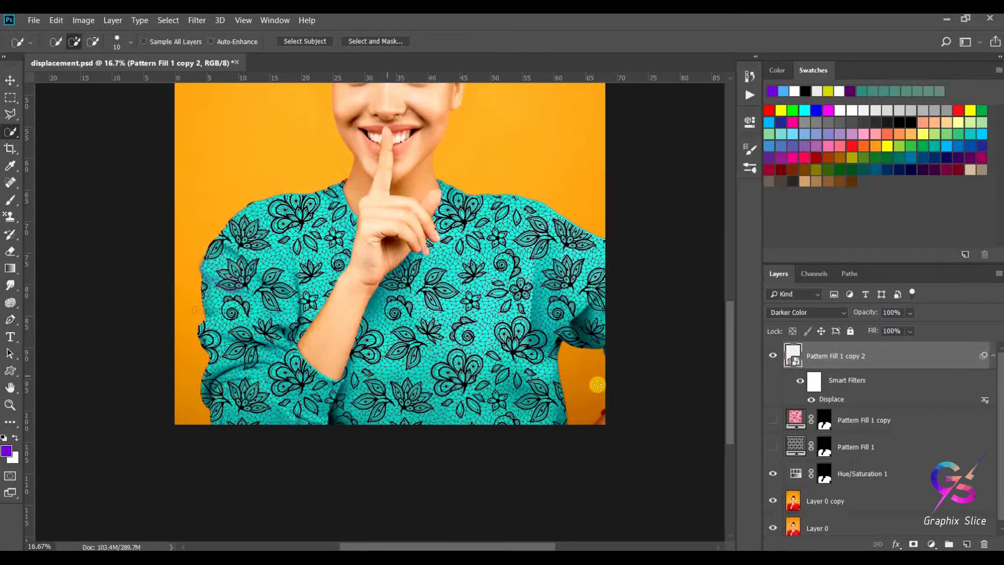
Step: Show Pattern Fill 1 copy instead of Pattern Fill 1 copy 2, convert it to a smart object and displace it using displacement.psd
click(773, 356)
click(773, 420)
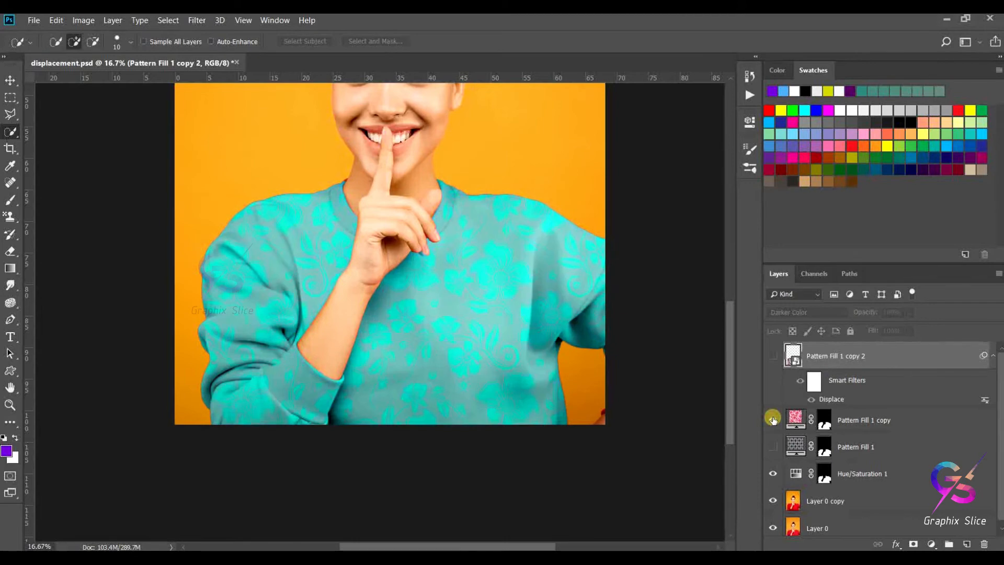
click(796, 419)
click(196, 21)
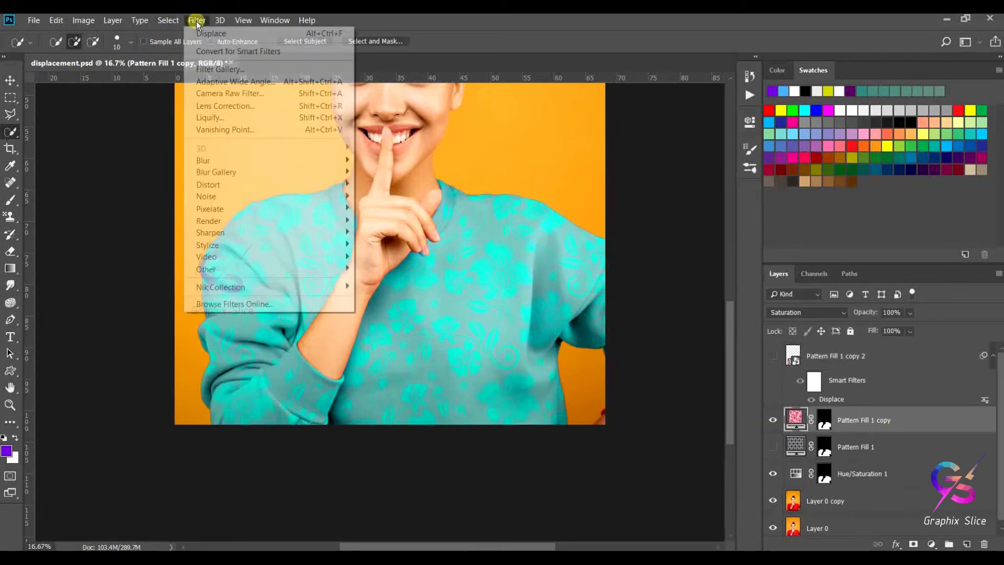
click(246, 189)
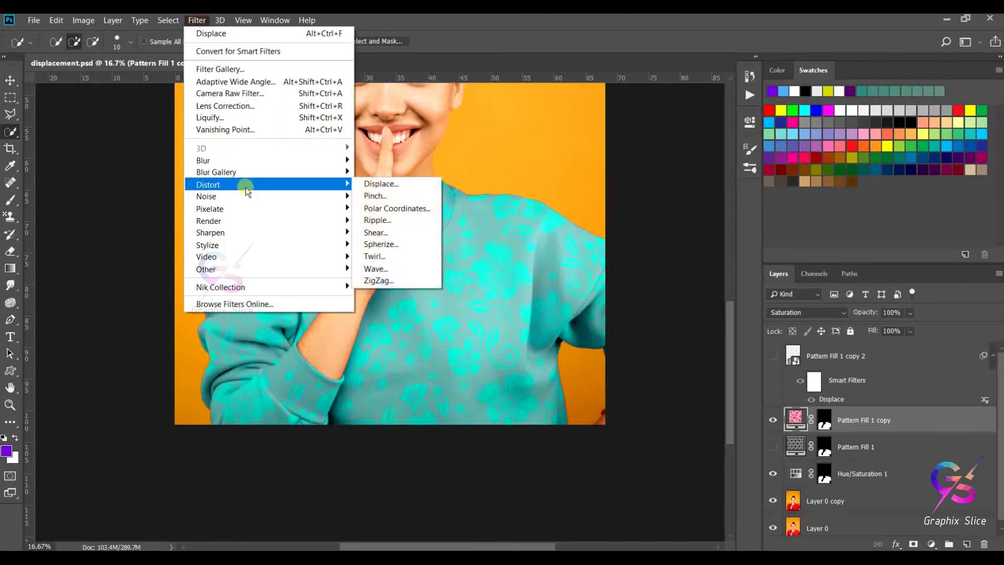
click(410, 185)
click(519, 229)
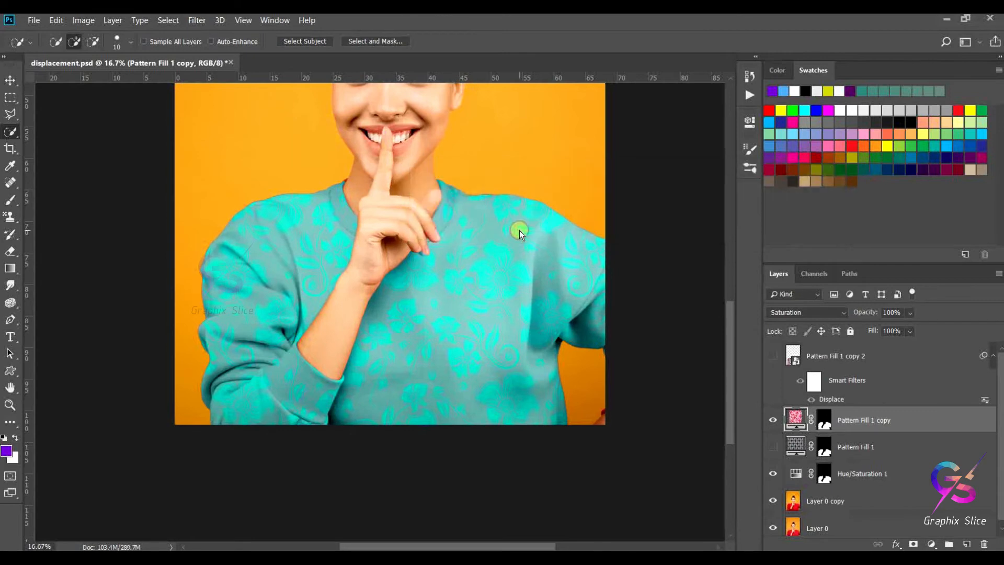
click(568, 179)
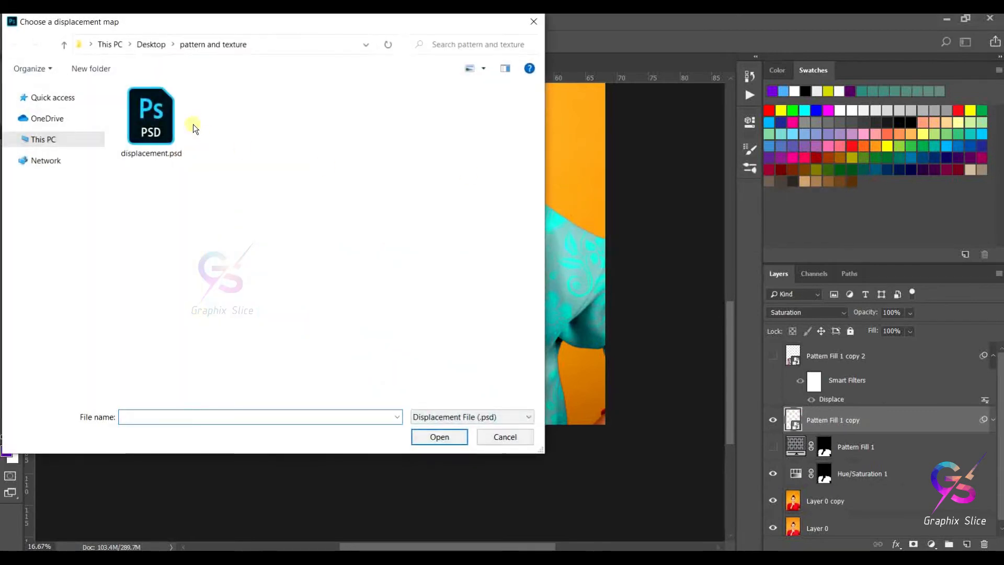
click(151, 115)
click(435, 434)
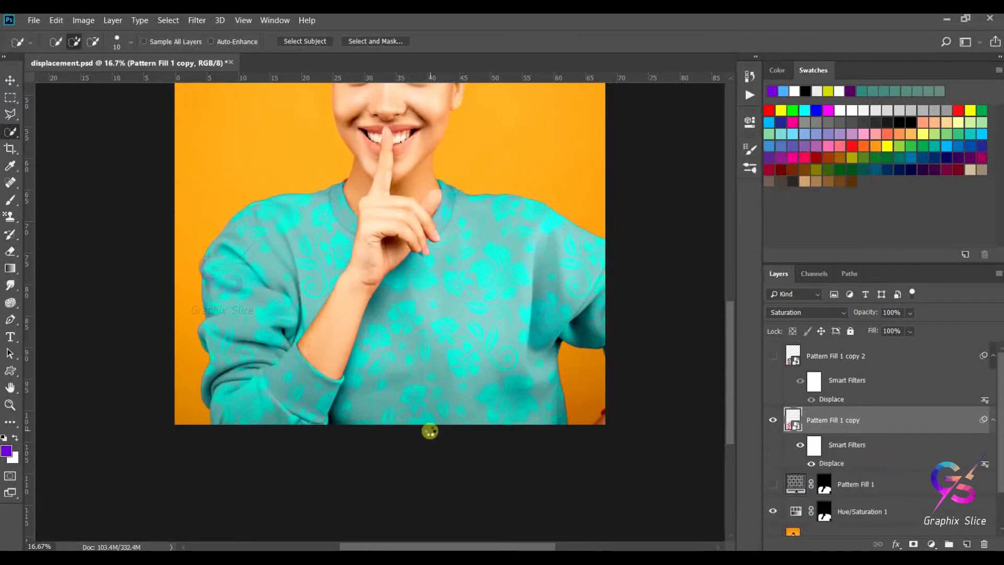
Step: Set the Hue/Saturation 1 layer to Hue -16, Saturation +28 and Lightness -12
click(793, 512)
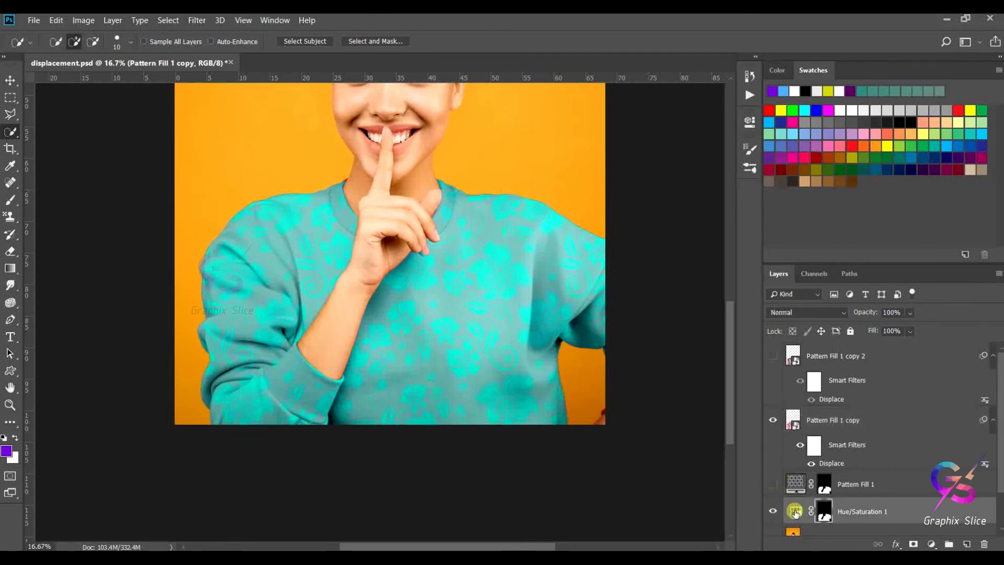
click(795, 511)
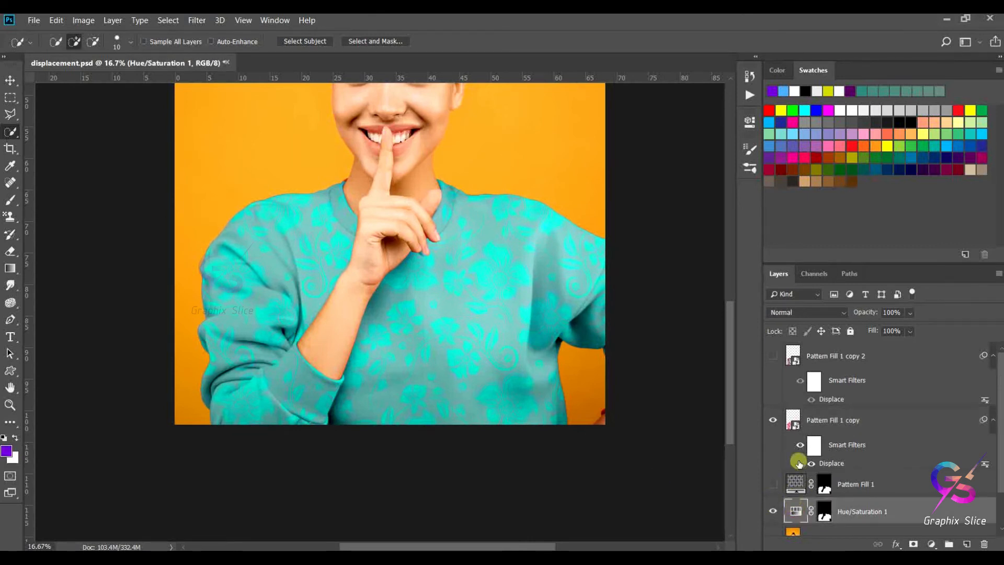
double_click(795, 511)
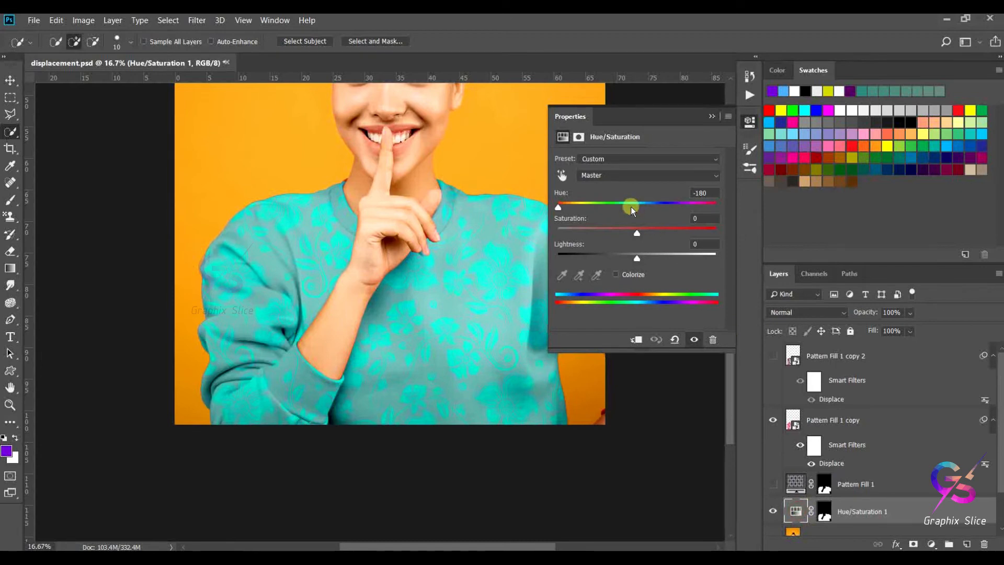
mouse_move(631, 206)
mouse_down()
mouse_move(639, 203)
mouse_move(619, 206)
mouse_move(717, 215)
mouse_move(604, 213)
mouse_move(662, 212)
mouse_move(617, 212)
mouse_up()
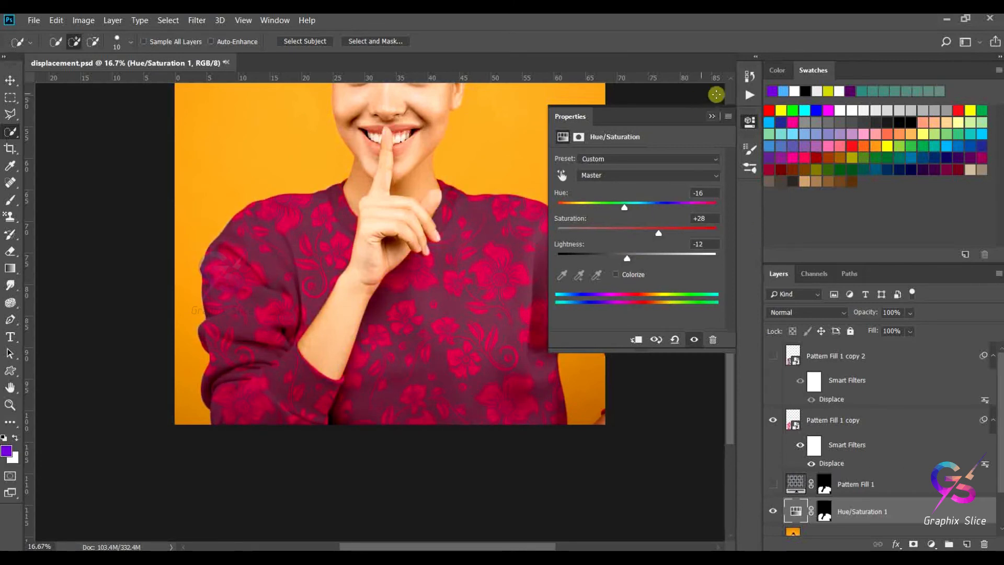
click(750, 122)
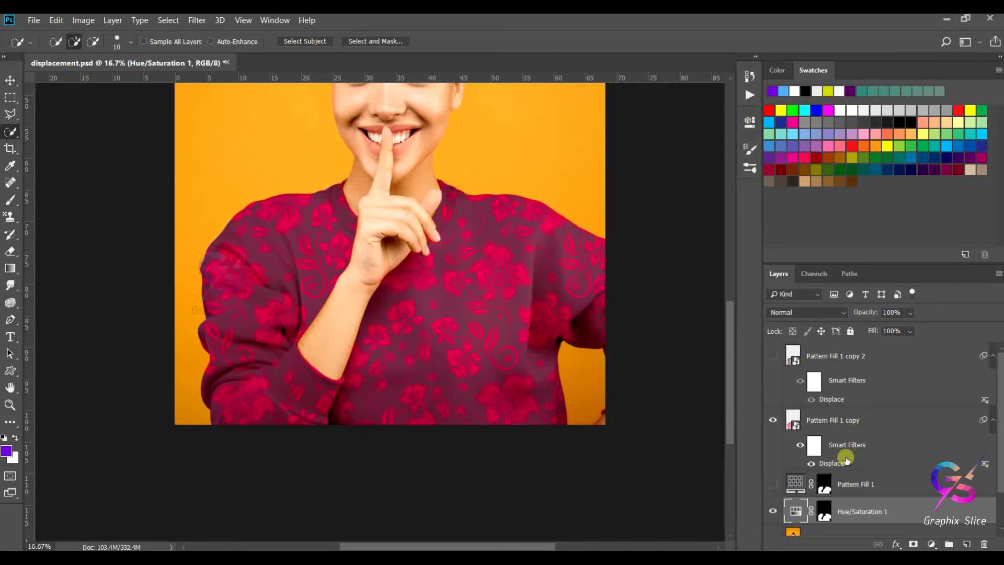
Step: Open the contents of the Pattern Fill 1 copy smart object, try several fill patterns and settle on the dark blue ripples
click(845, 359)
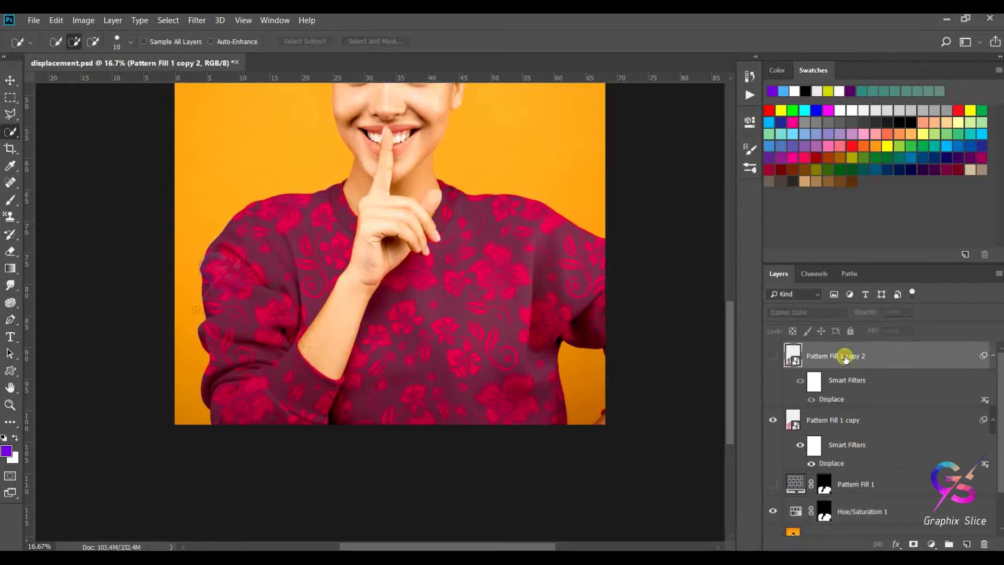
click(794, 422)
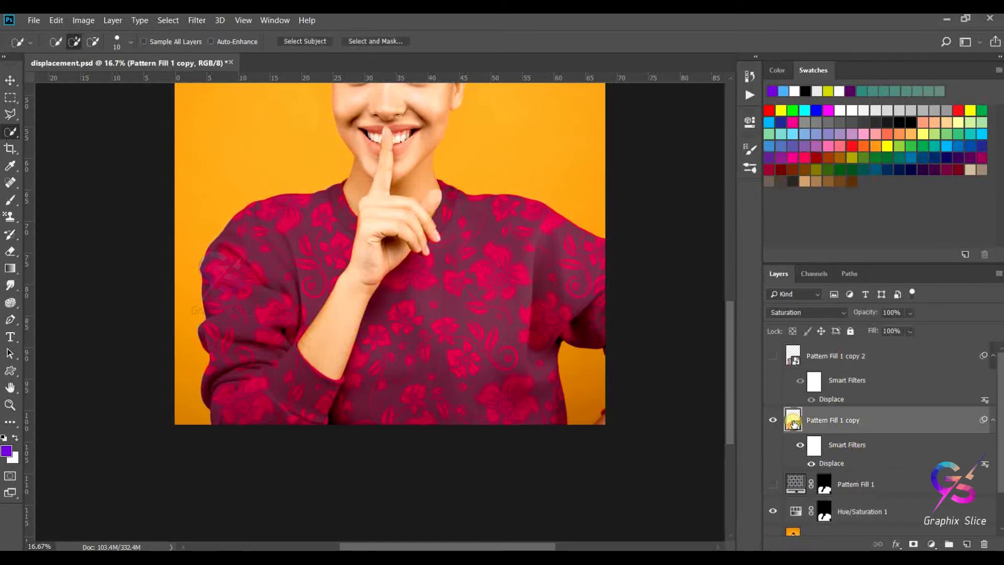
double_click(794, 422)
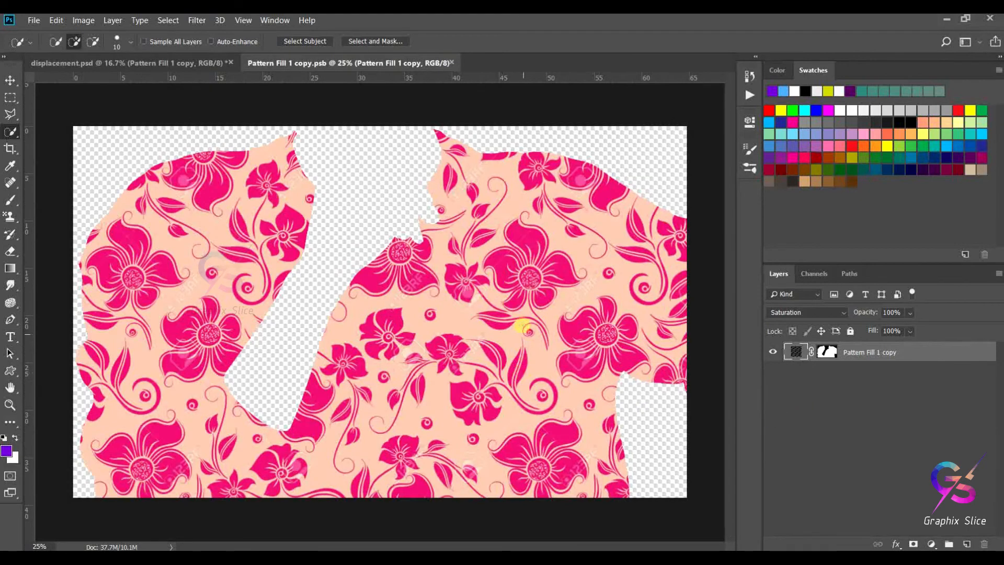
double_click(795, 352)
click(436, 197)
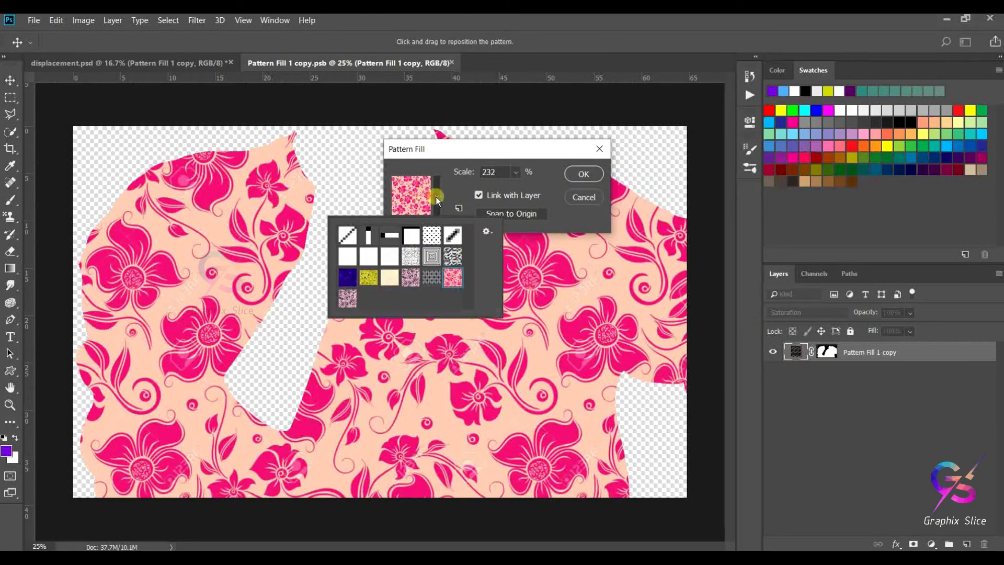
click(366, 278)
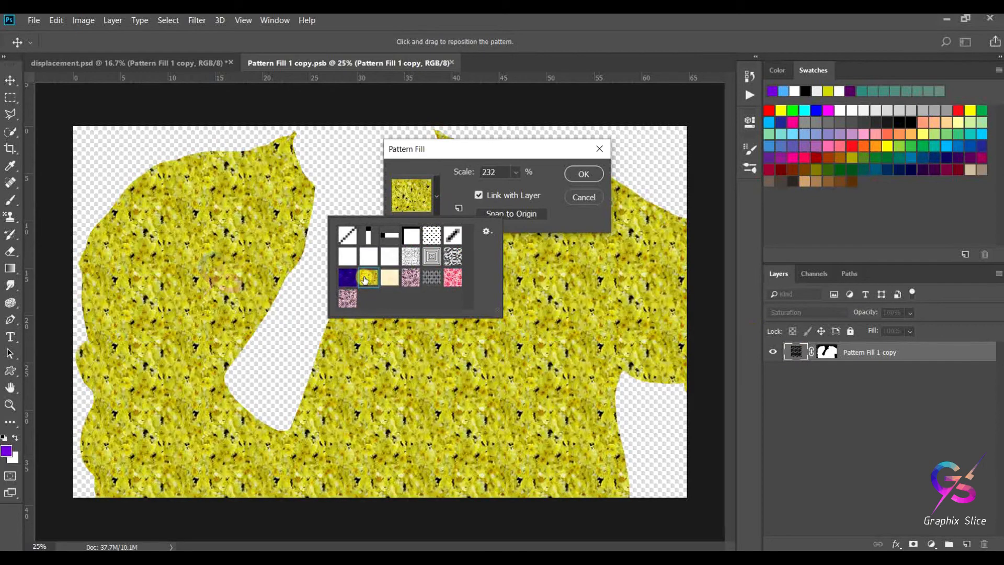
click(405, 277)
click(390, 279)
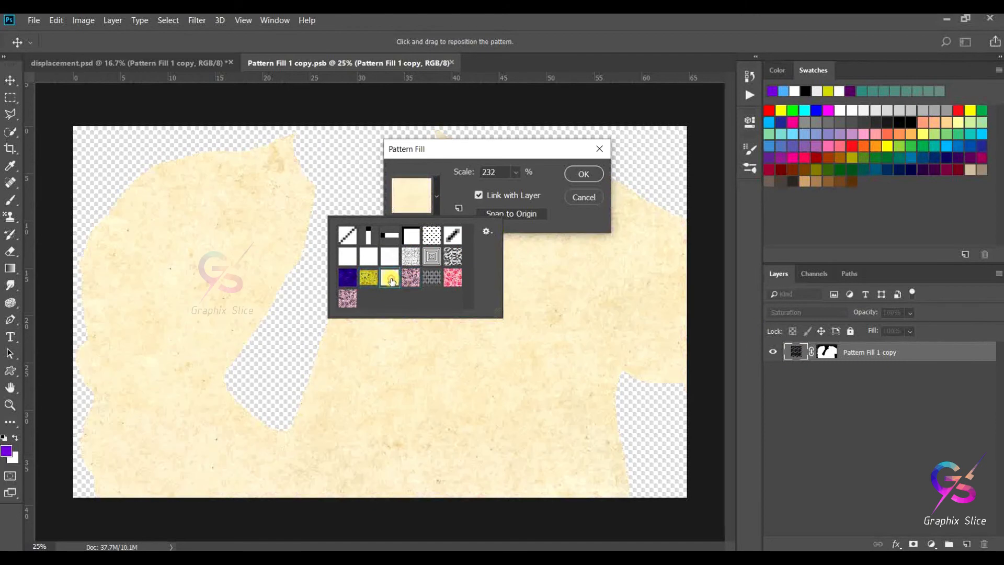
click(347, 298)
click(430, 280)
click(453, 277)
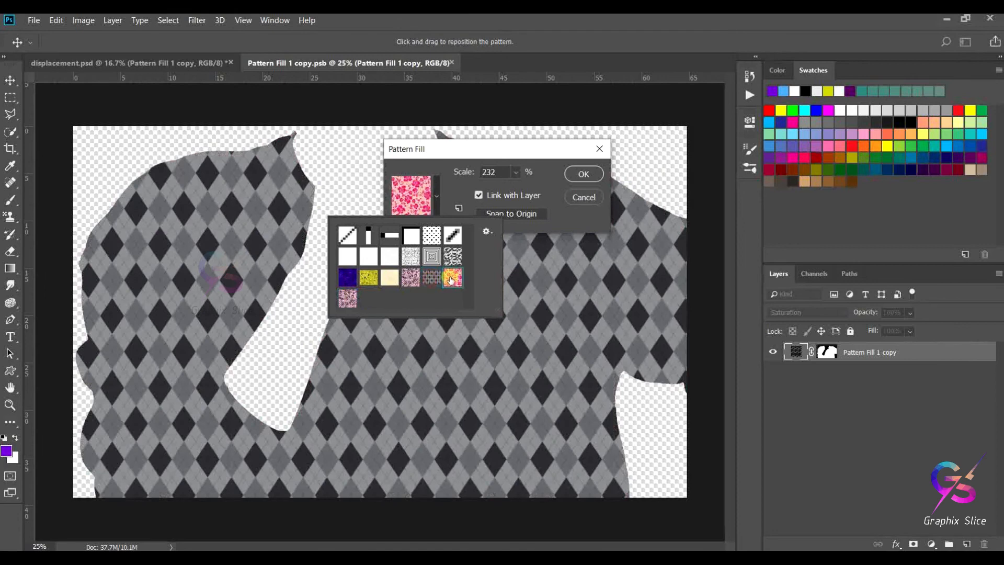
click(347, 279)
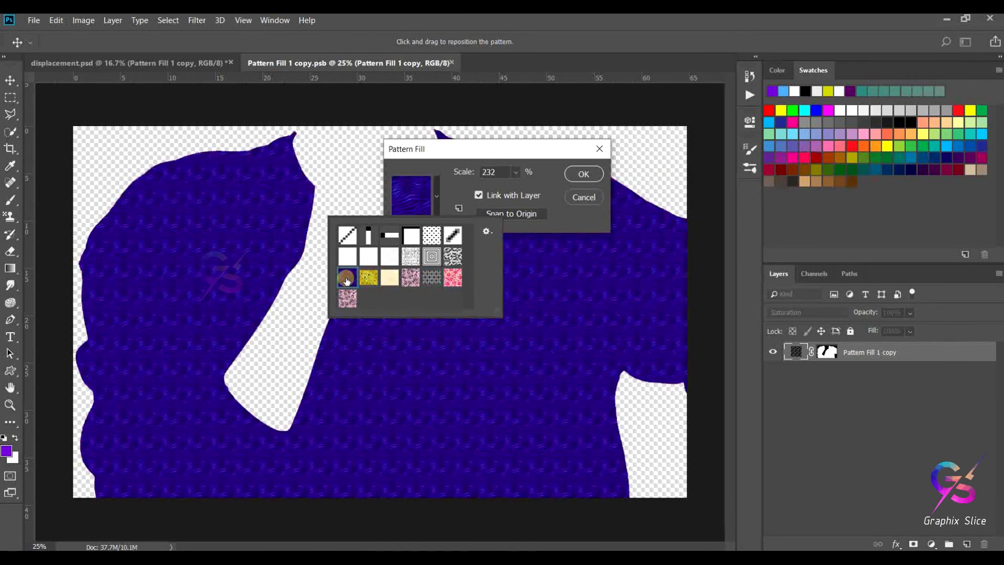
Step: Scale the dark blue ripple pattern to 791%, and save and close the smart object contents
click(513, 171)
drag(510, 186, 553, 193)
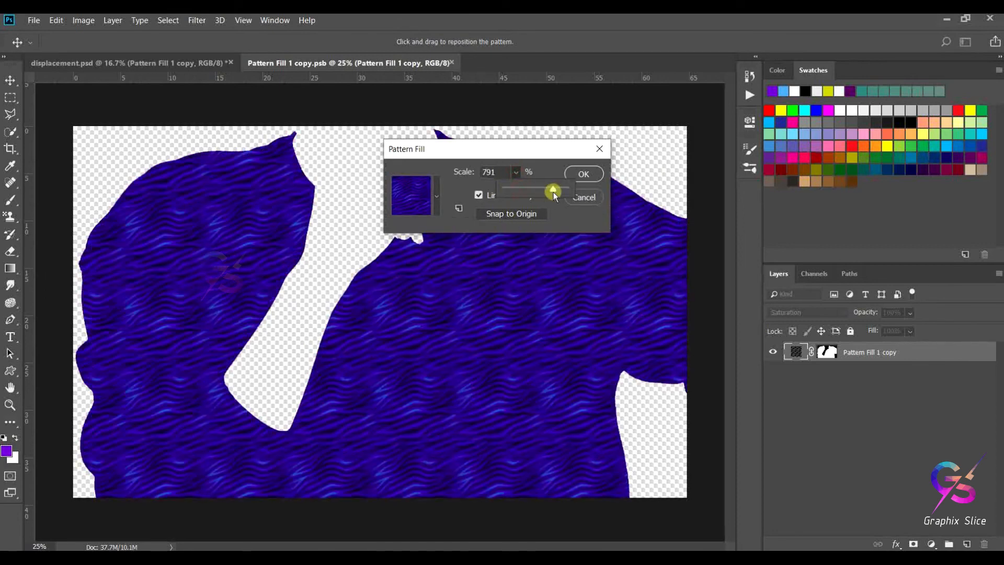
click(585, 175)
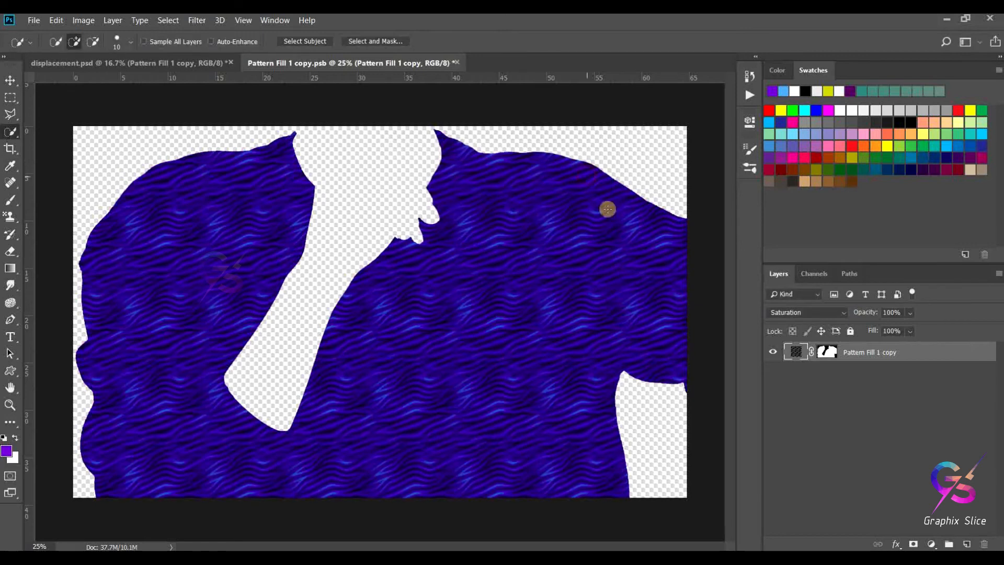
click(456, 63)
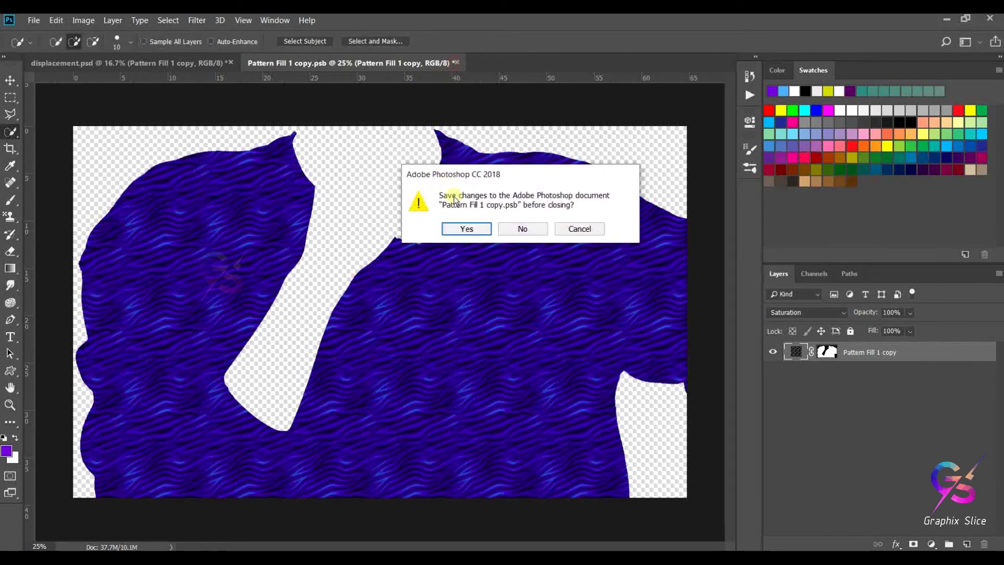
click(463, 228)
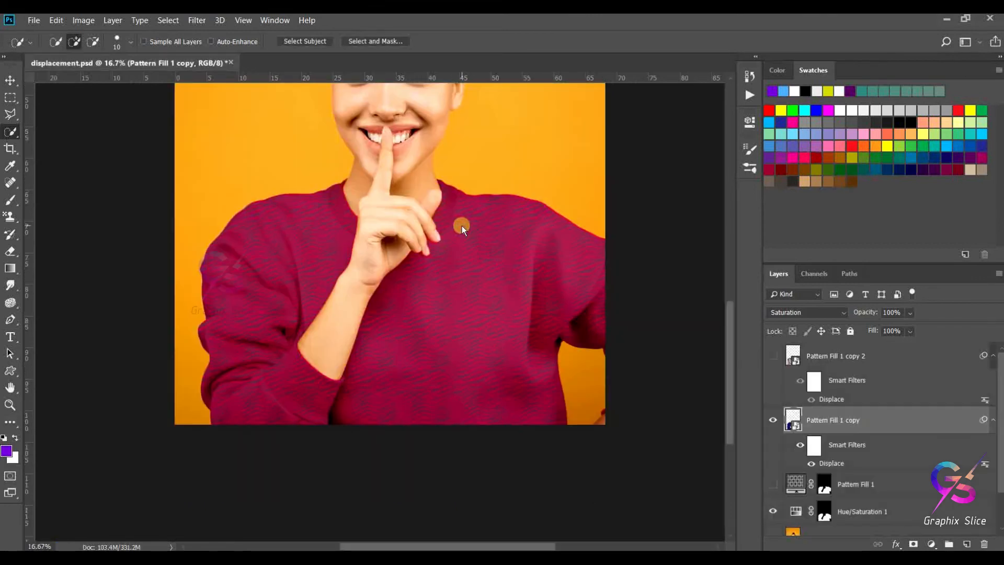
Step: Set the Hue/Saturation 1 adjustment to Hue -35, Saturation +6 and Lightness -37
double_click(796, 511)
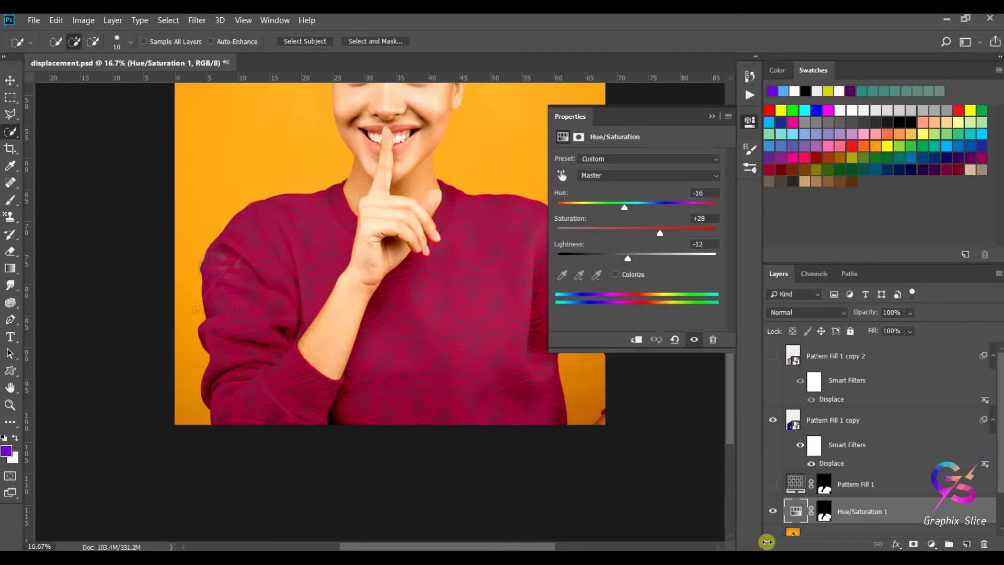
drag(624, 206, 553, 215)
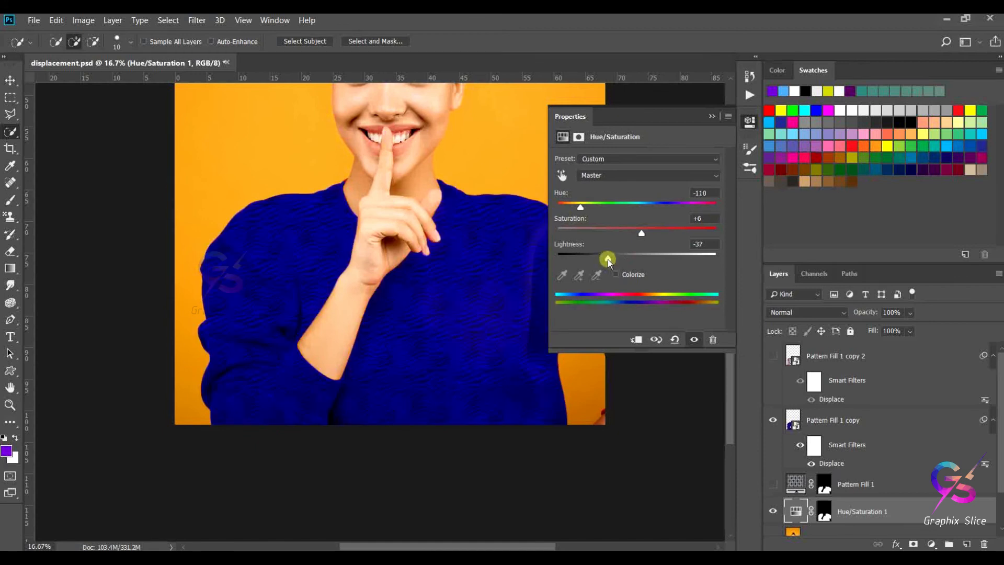
click(614, 206)
mouse_move(614, 206)
mouse_down()
mouse_move(627, 210)
mouse_move(608, 204)
mouse_up()
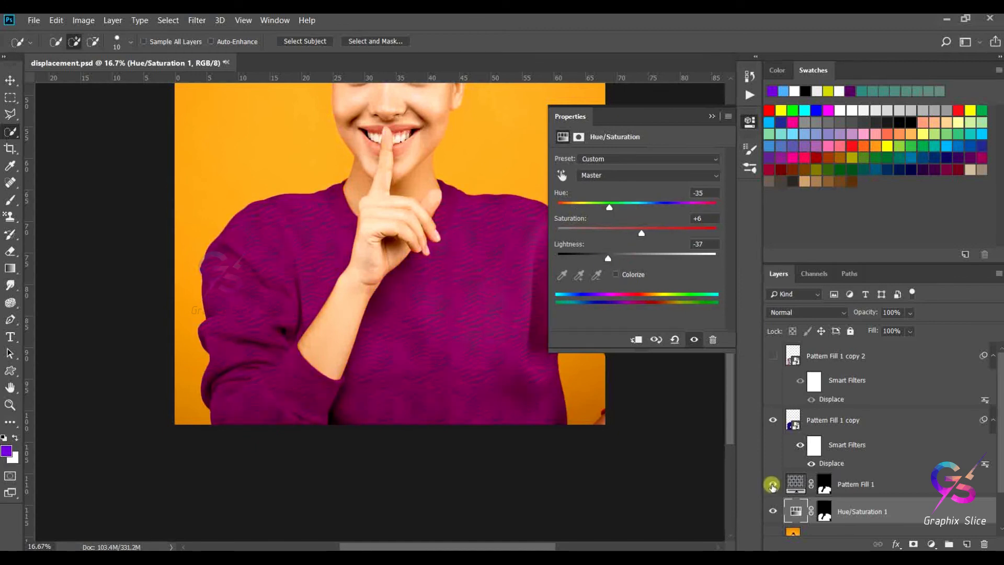
Step: Show Pattern Fill 1 instead of Pattern Fill 1 copy and set Hue/Saturation 1 to Hue -115, Saturation -7 and Lightness -7
click(772, 485)
drag(641, 232, 579, 218)
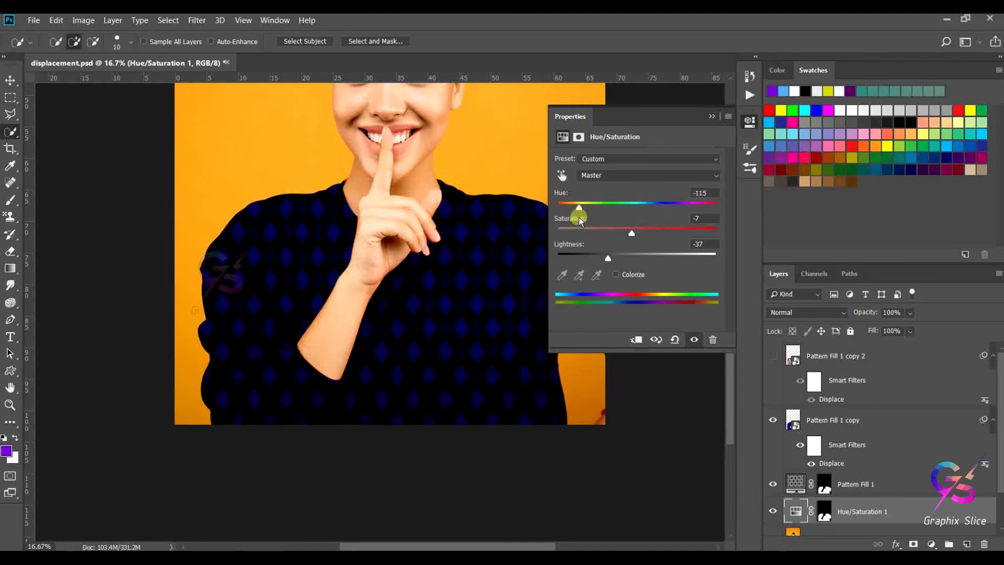
click(632, 259)
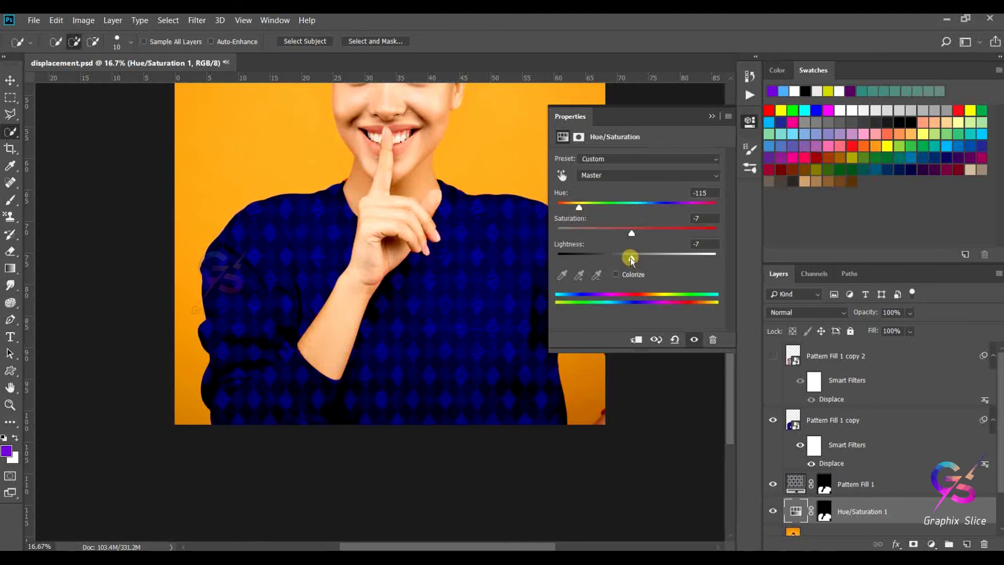
click(774, 417)
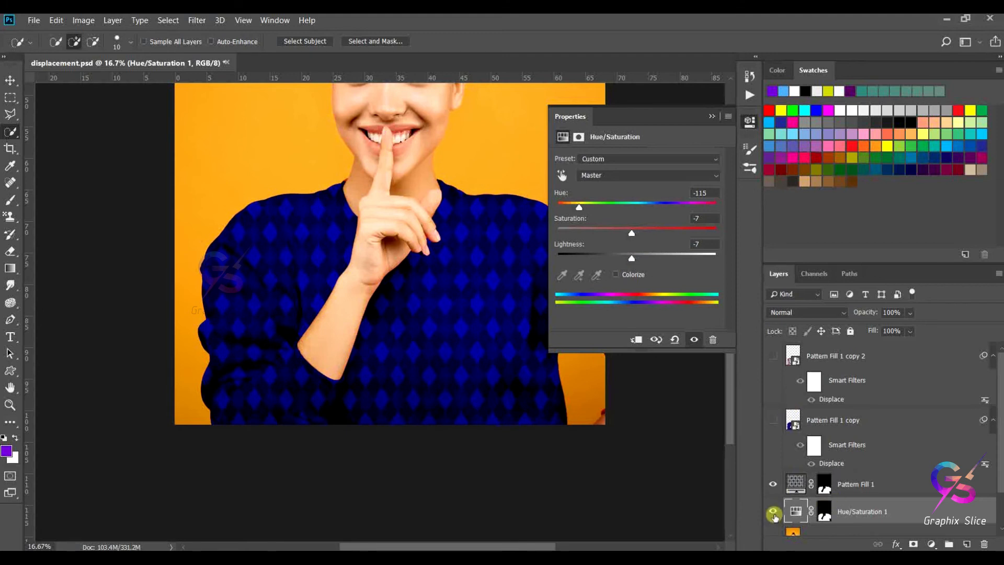
Step: Hide Pattern Fill 1, preview Pattern Fill 1 copy, and leave only the Pattern Fill 1 copy 2 pattern layer shown and selected
key(ctrl+0)
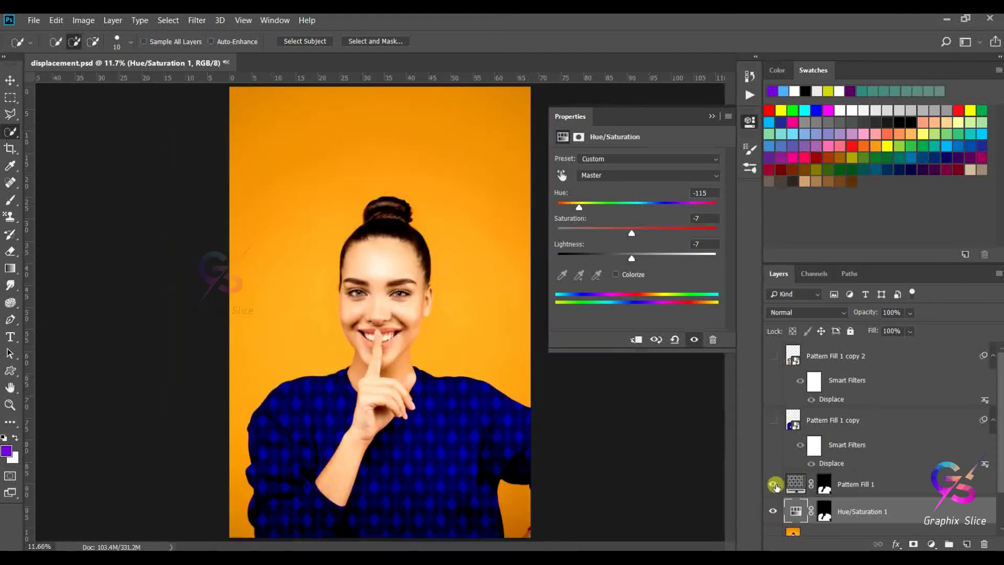
click(774, 484)
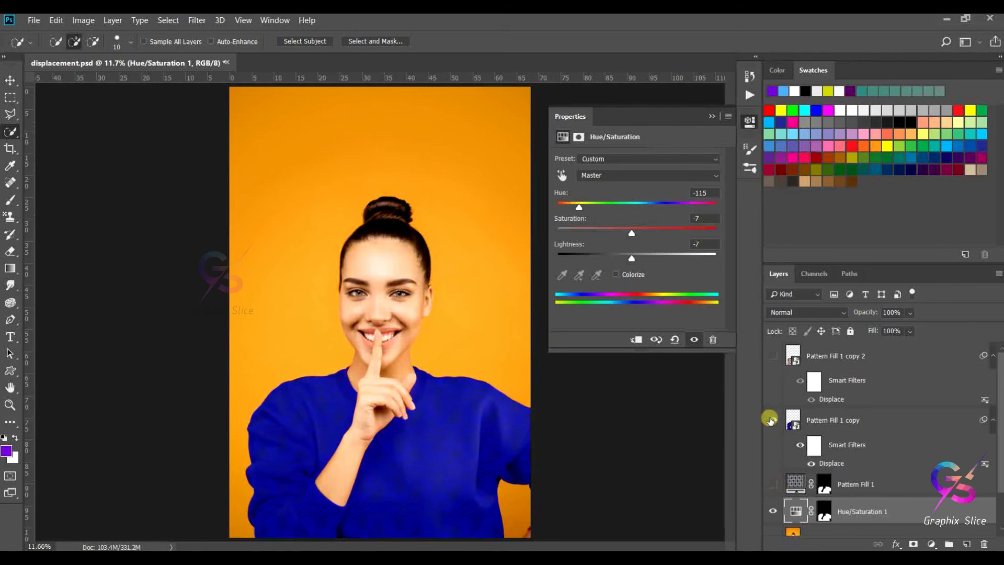
click(772, 420)
click(774, 354)
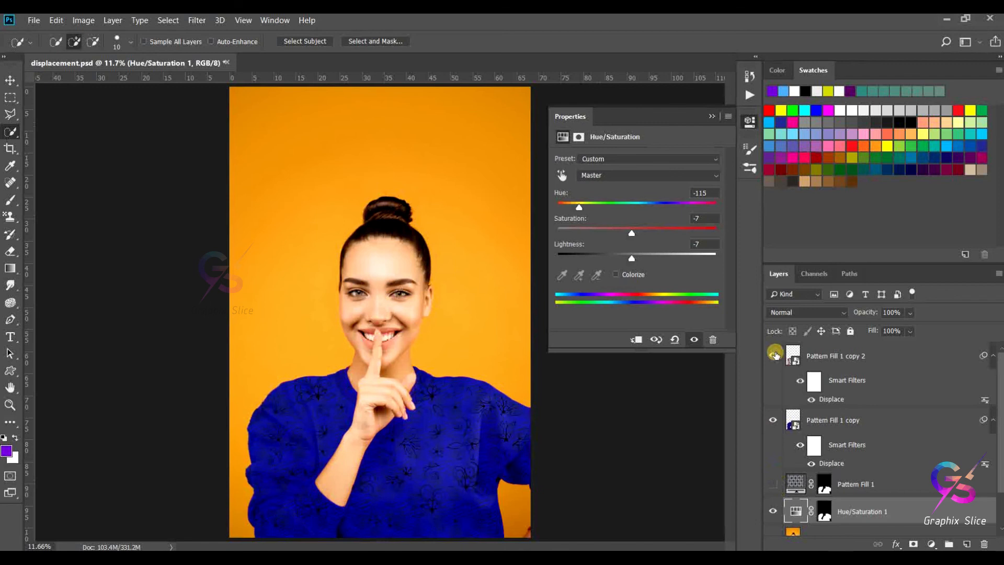
click(774, 421)
click(803, 352)
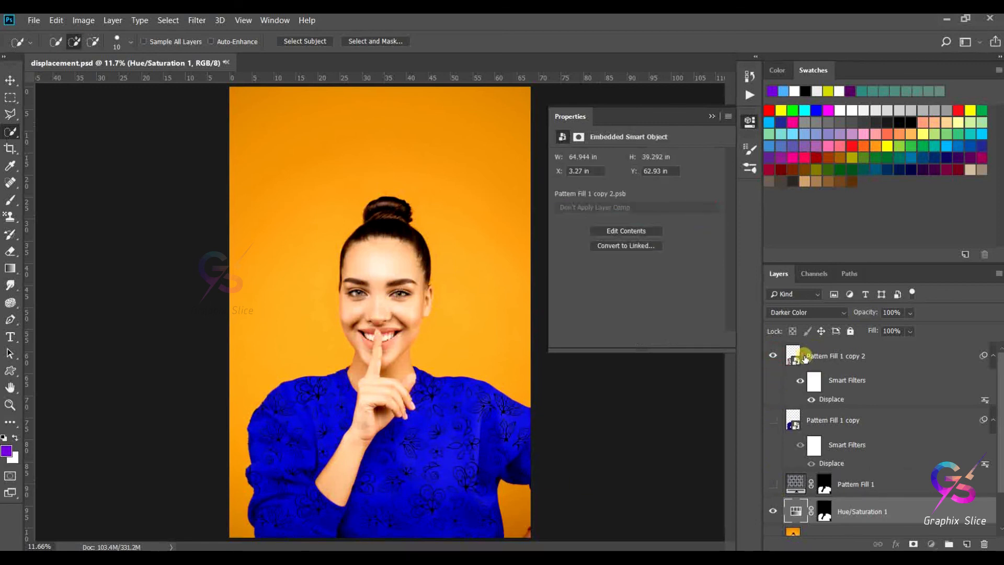
Step: Shift the sweater colour to teal by setting the Hue/Saturation 1 adjustment's Hue to +180
click(796, 510)
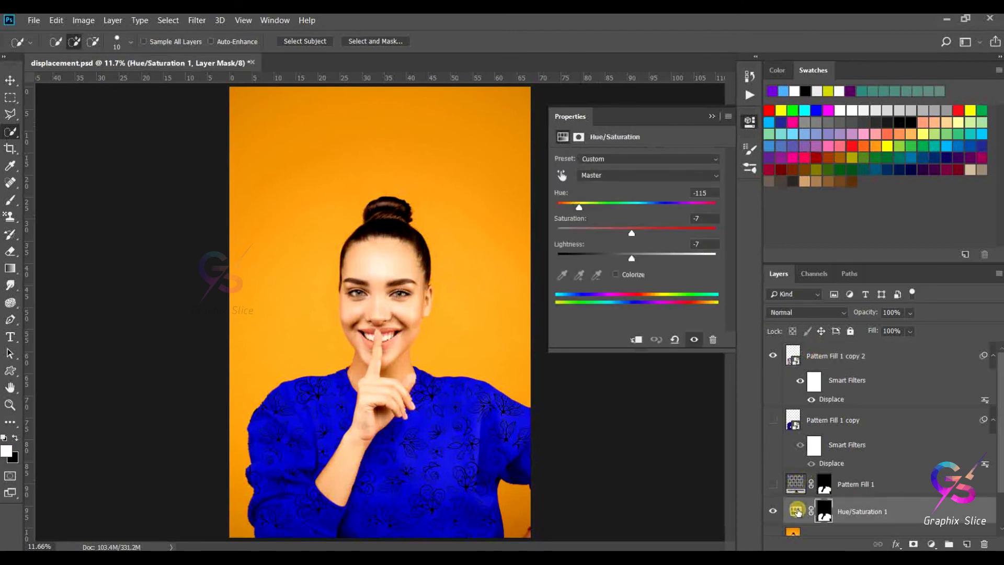
click(795, 510)
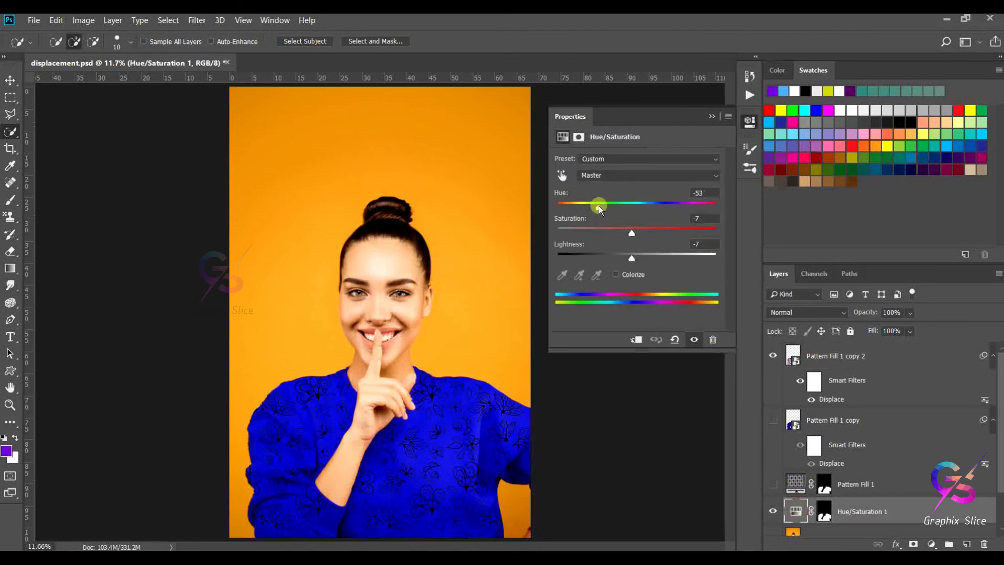
drag(599, 206, 720, 218)
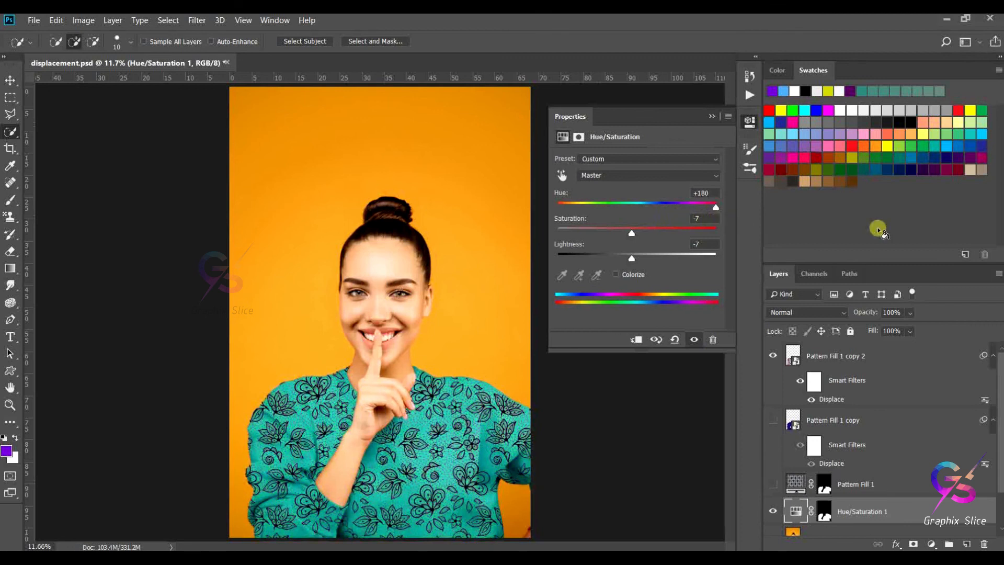